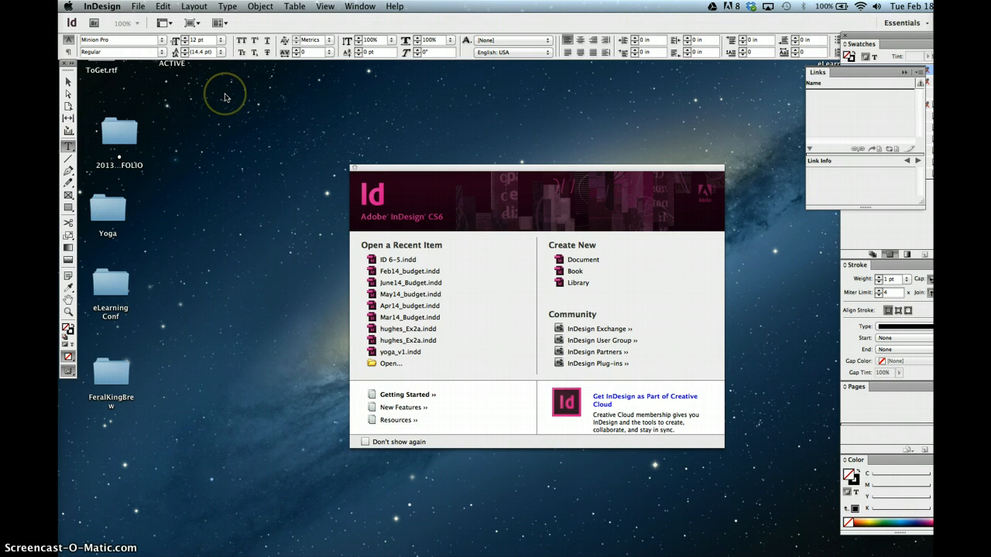
- Open ID 6-5.indd from the Chapter 6 folder without updating its modified links
key(super+o)
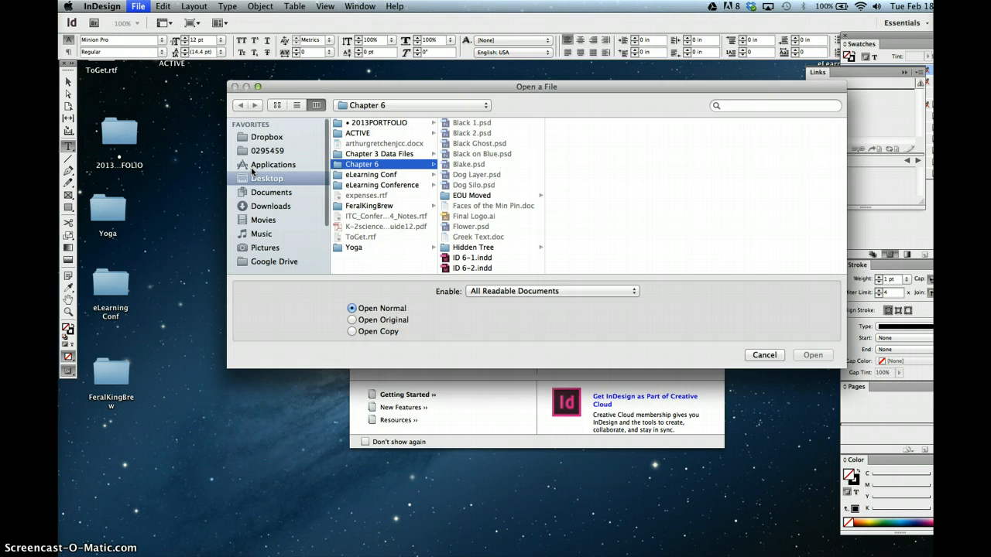
scroll(497, 175, down, 3)
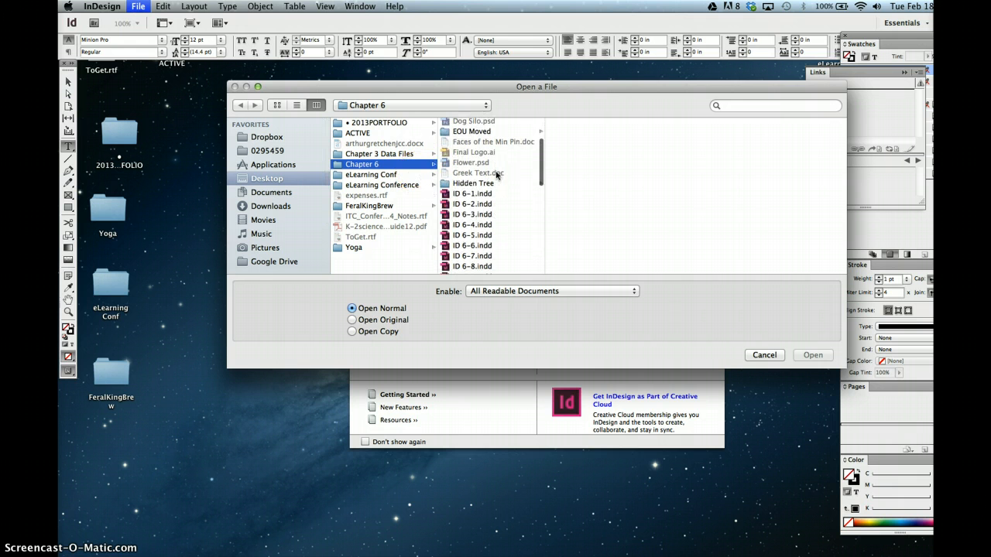
scroll(497, 175, down, 1)
click(484, 220)
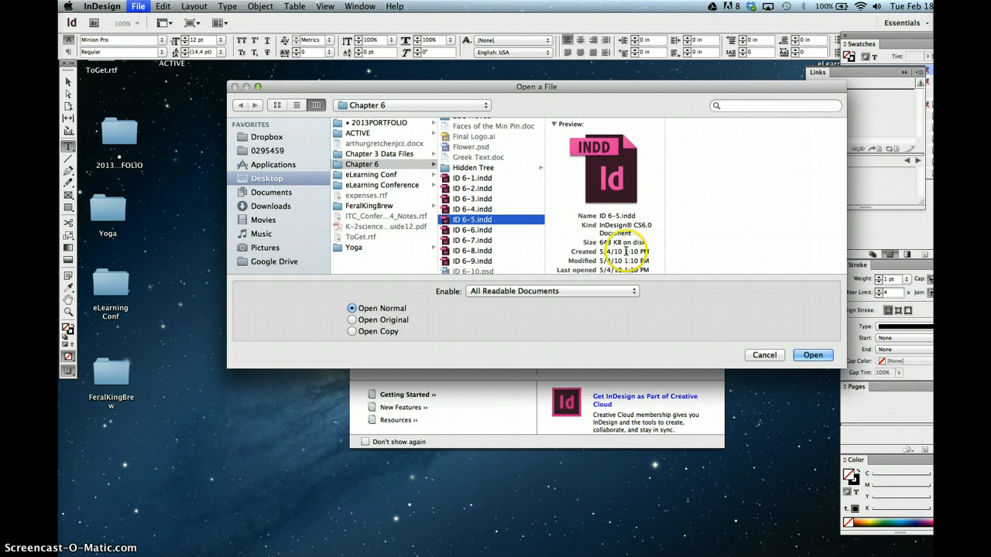
click(813, 355)
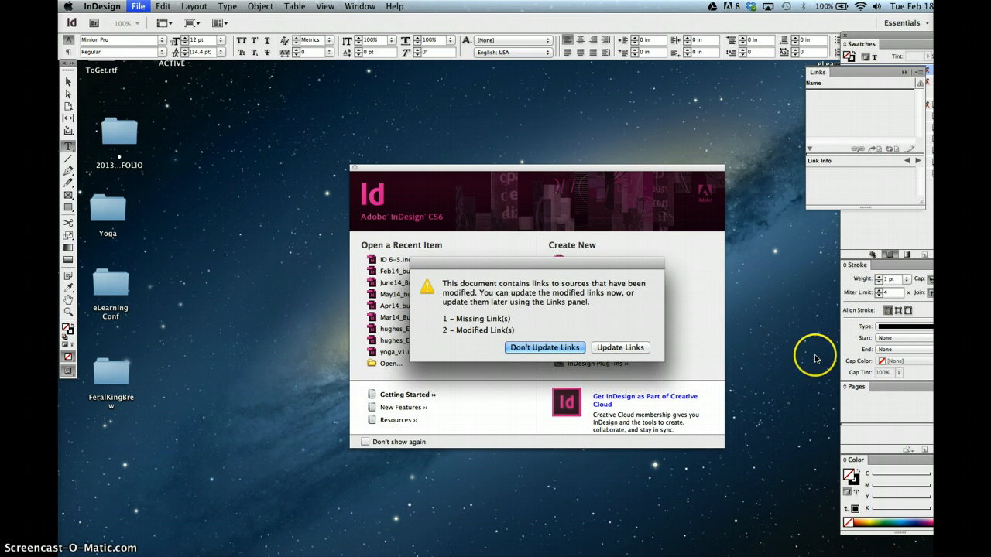
click(537, 348)
scroll(592, 384, up, 5)
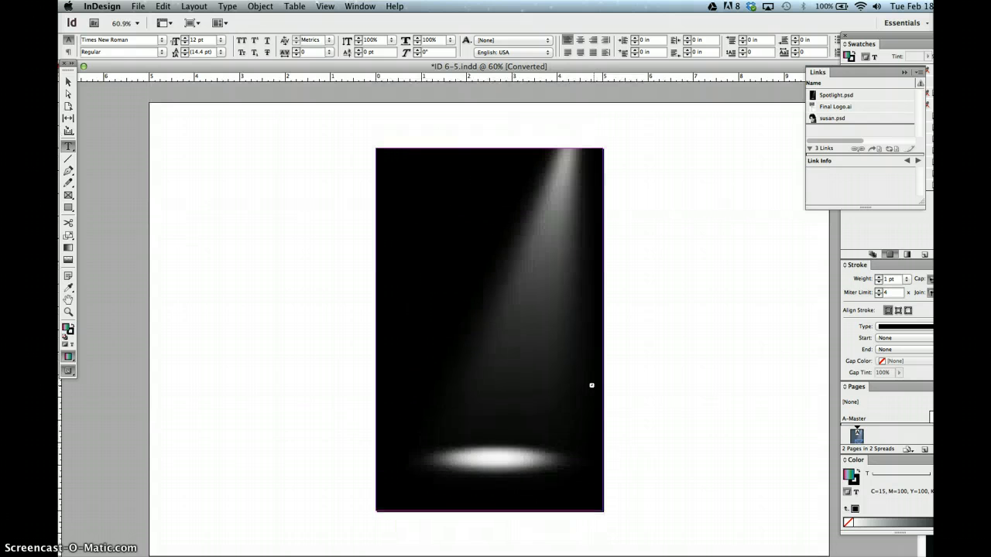
scroll(591, 385, down, 5)
scroll(592, 385, up, 5)
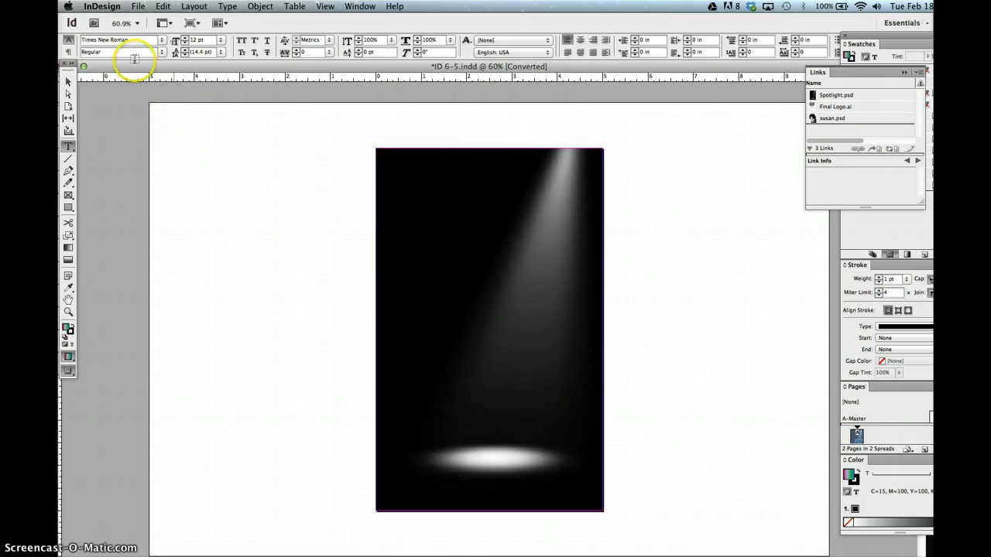
- Save the document on the Desktop under the new name ProgramCover.indd
click(138, 6)
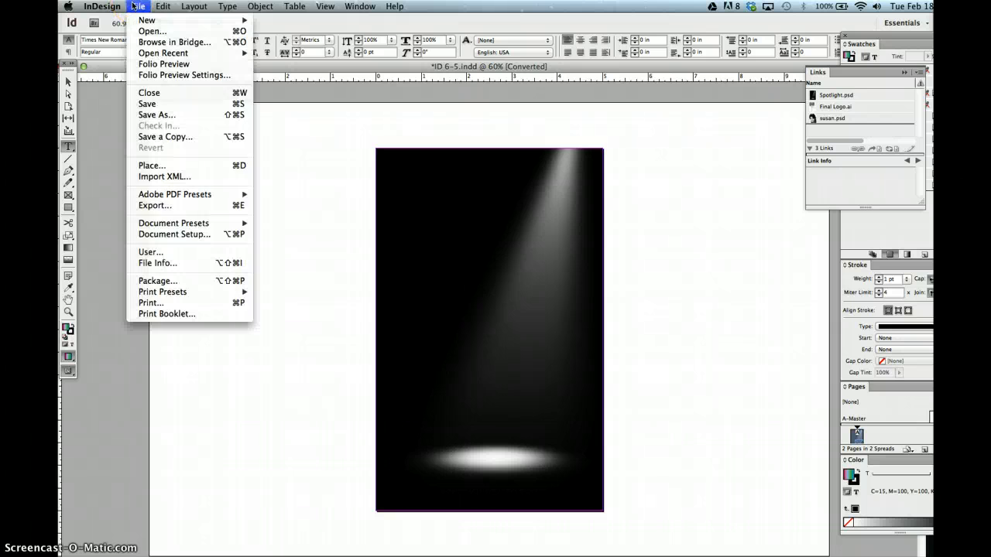
click(152, 114)
text(ProgramC)
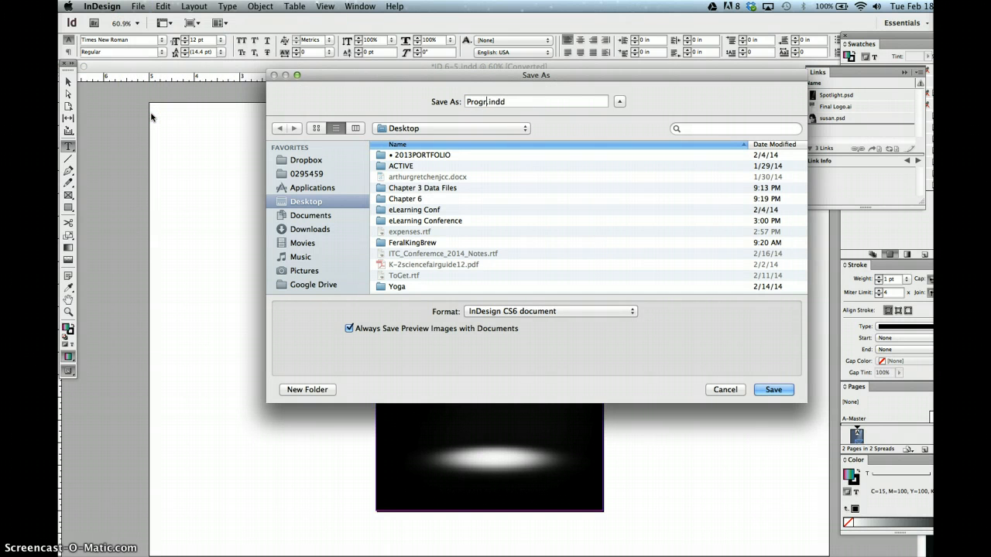
text(over)
click(151, 158)
click(303, 201)
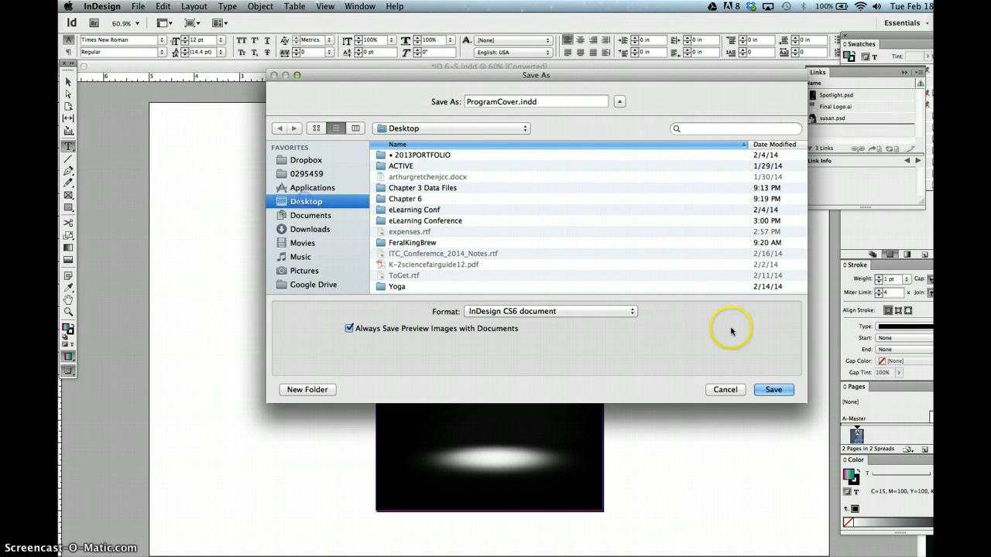
click(775, 390)
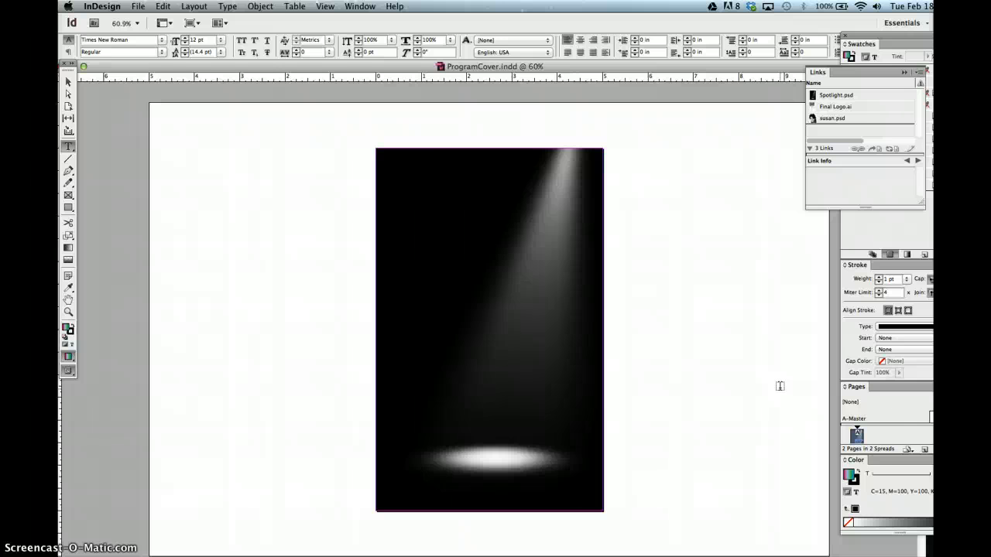
- Check the link entries for Spotlight.psd, Final Logo.ai and susan.psd, and select the spotlight image on the cover page
click(868, 97)
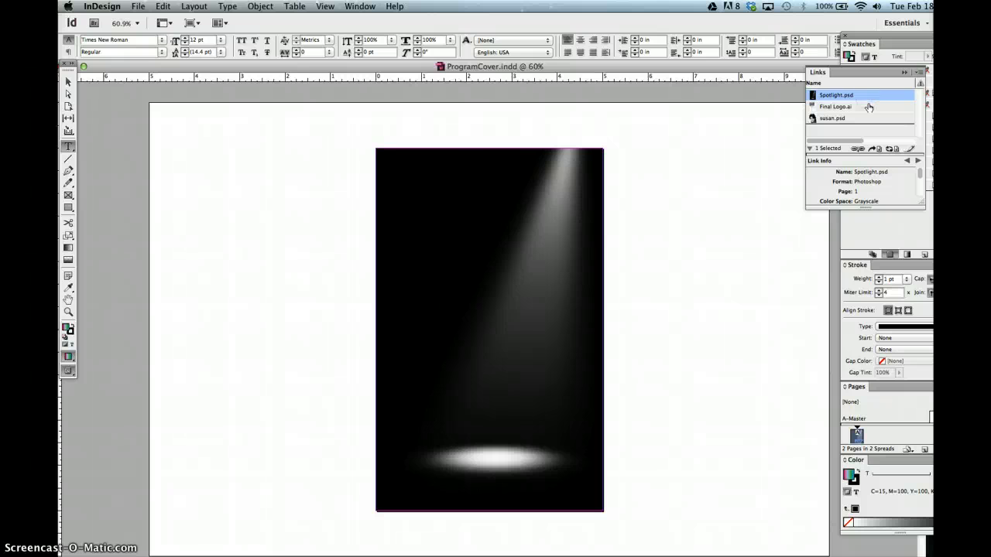
click(867, 106)
click(872, 117)
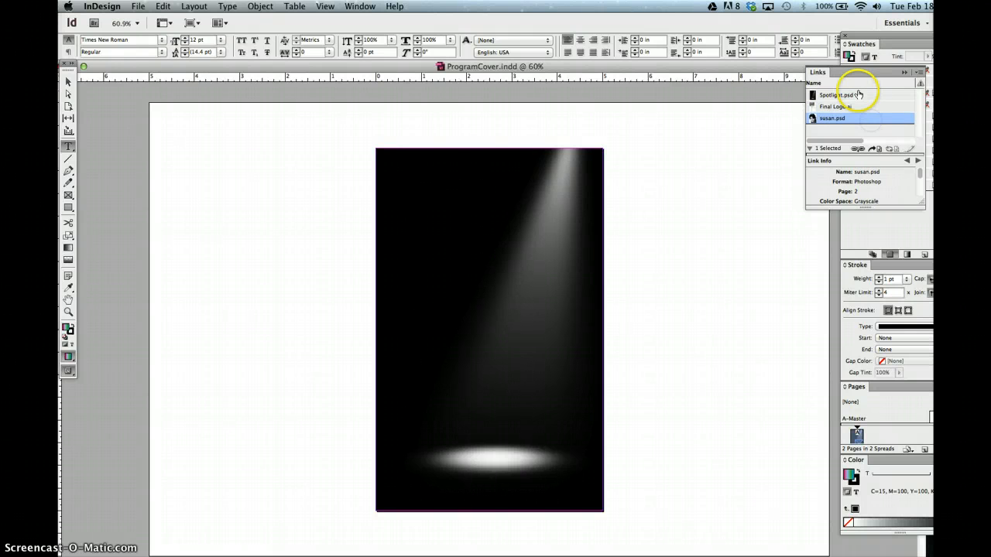
click(860, 94)
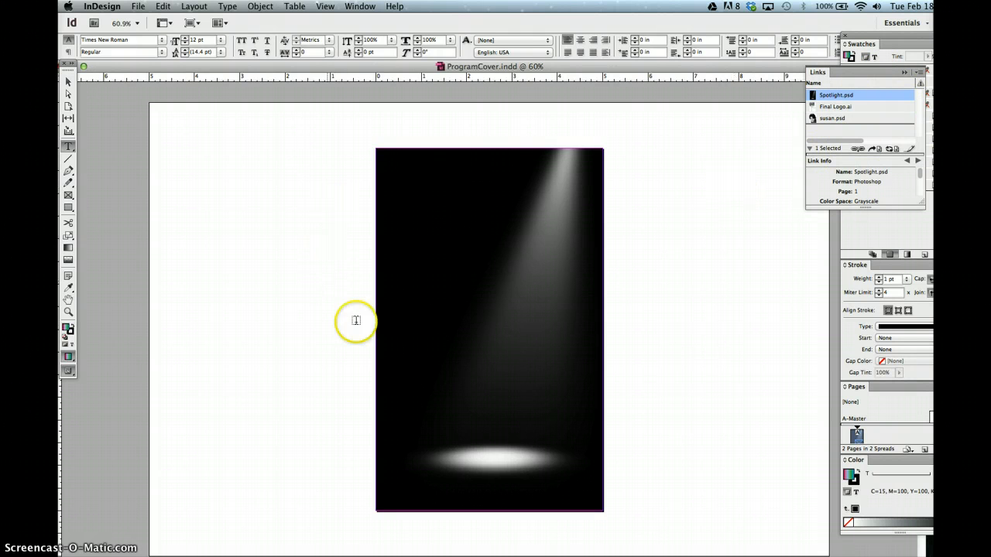
click(68, 82)
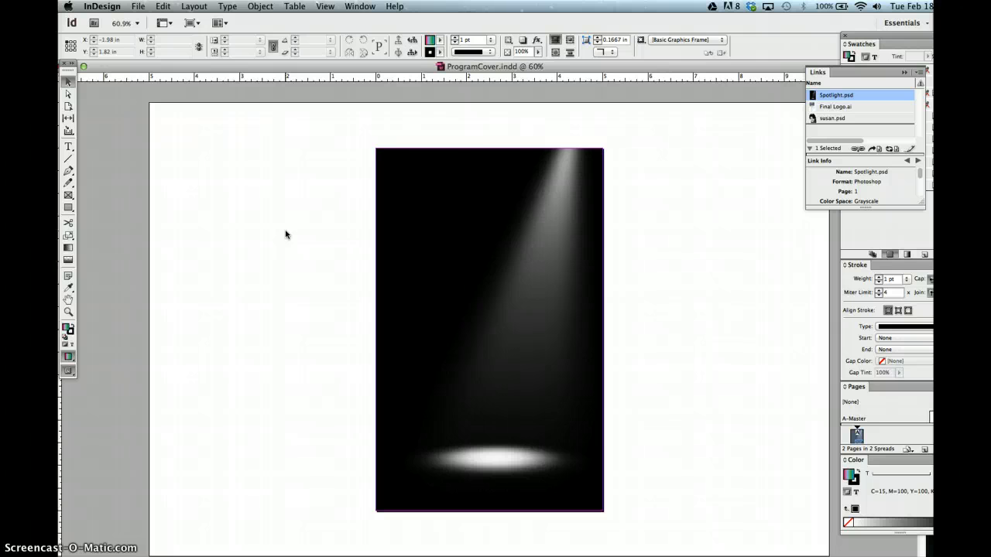
click(535, 325)
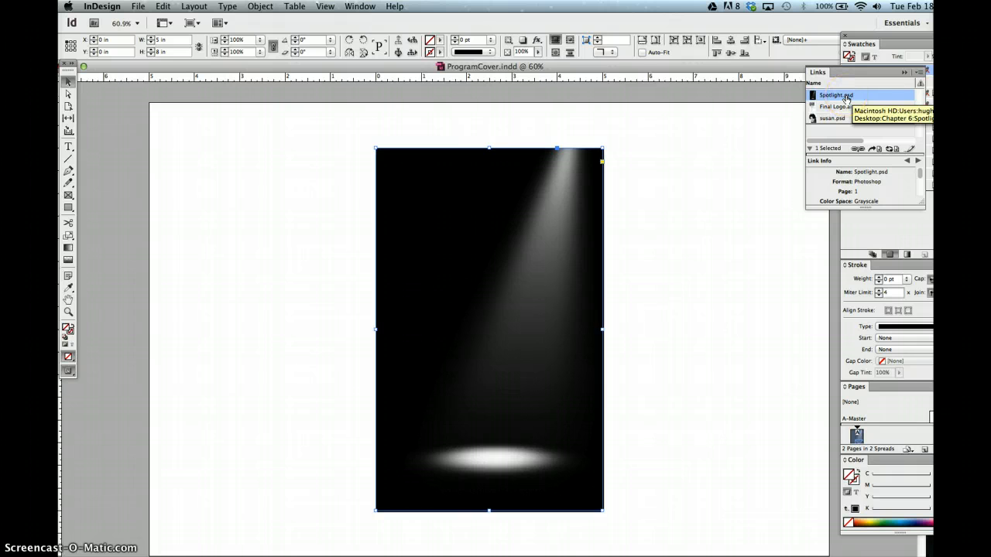
- Go to the linked Final Logo.ai graphic in the document
click(841, 110)
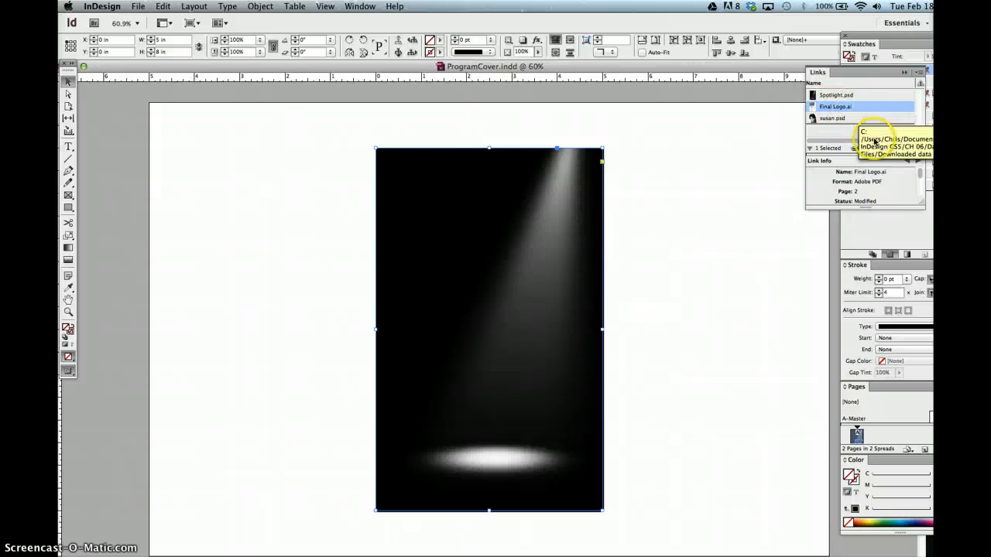
click(873, 150)
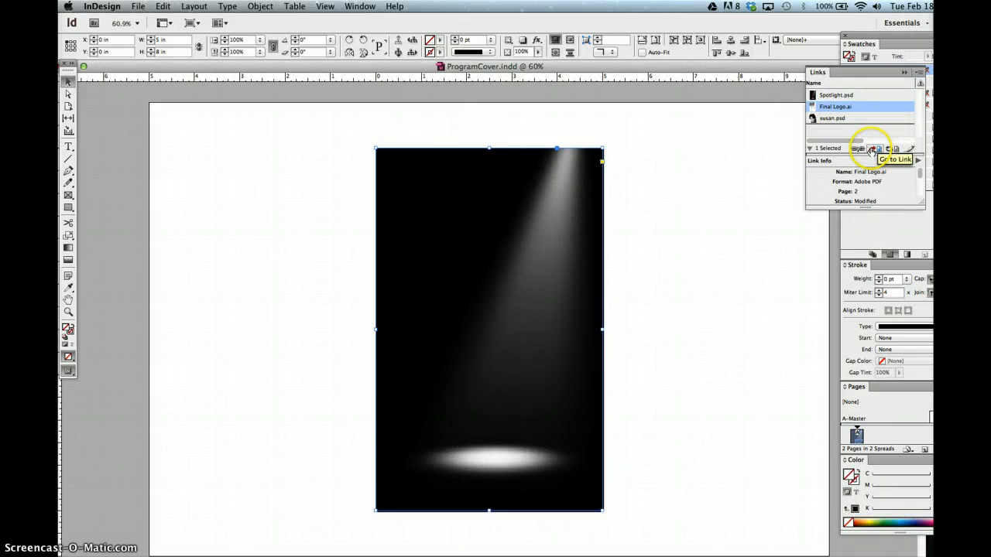
click(875, 150)
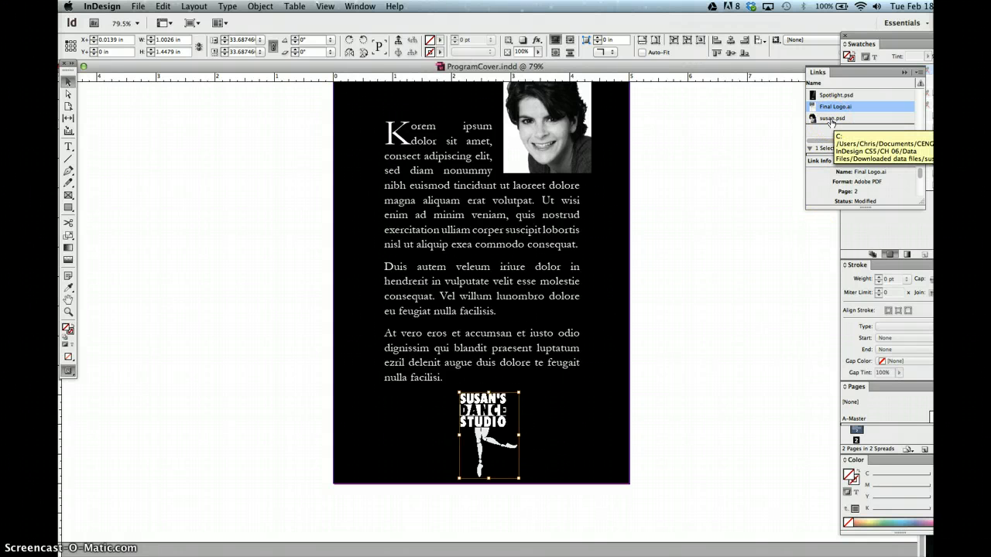
- Go to the linked susan.psd portrait and relink it to susan.psd in the EOU Moved folder inside Chapter 6
click(831, 120)
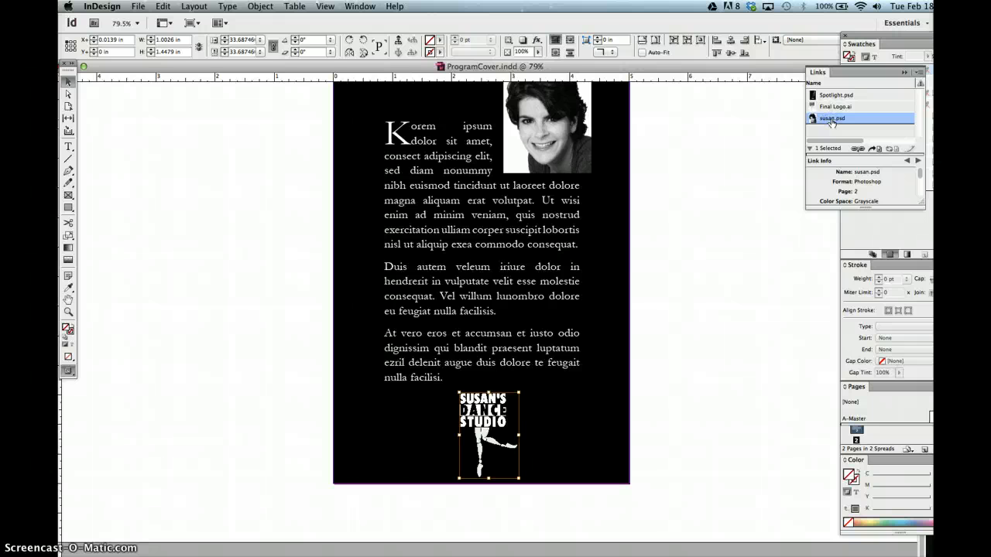
click(879, 150)
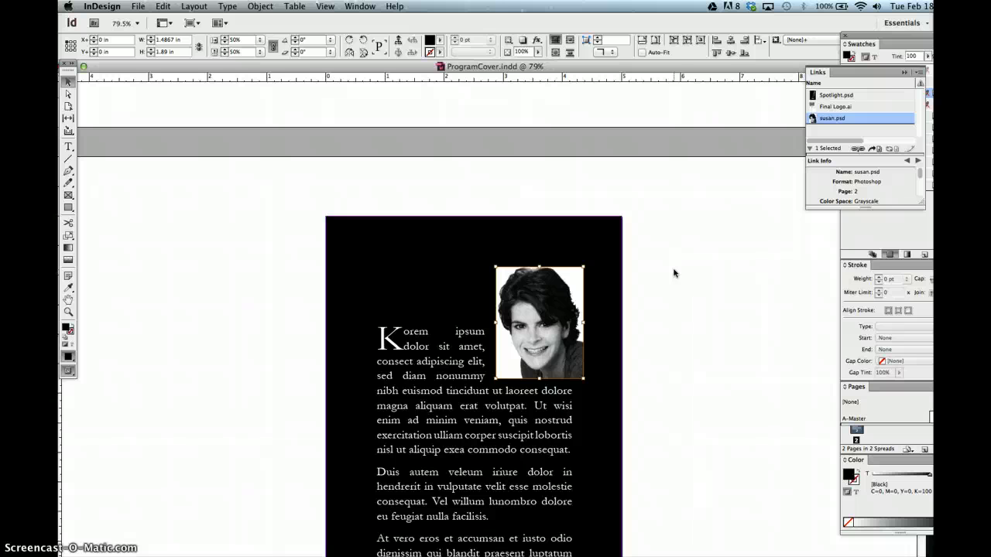
click(859, 151)
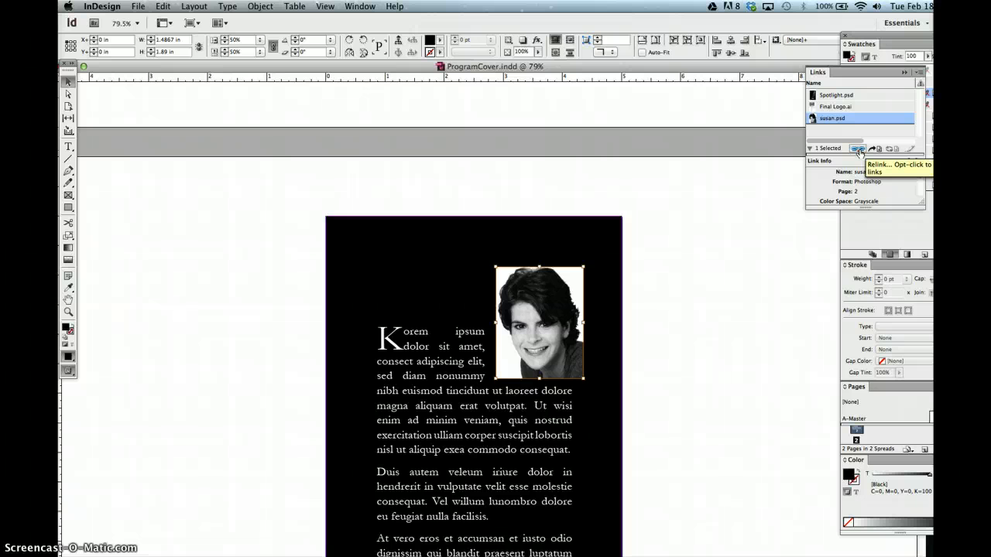
click(859, 151)
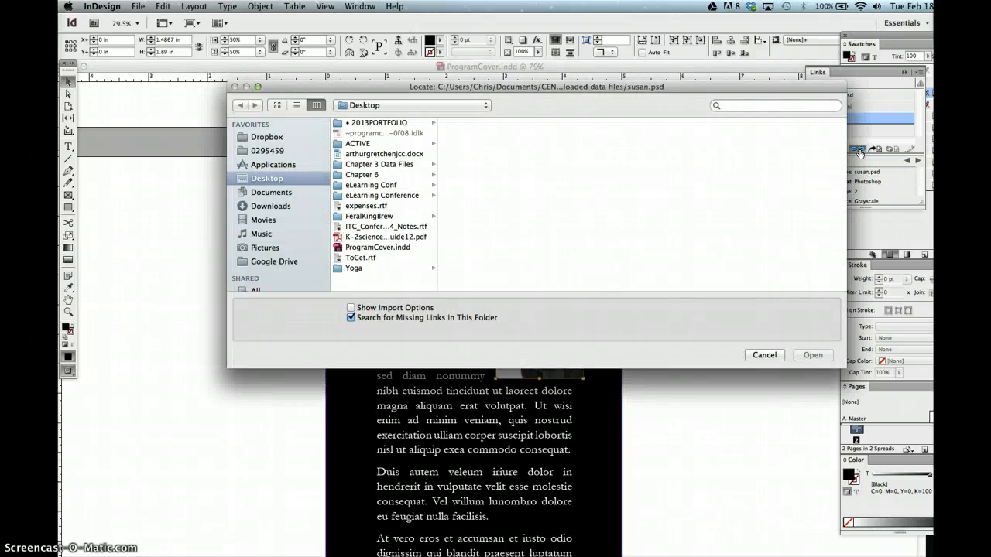
click(568, 110)
click(569, 112)
click(360, 175)
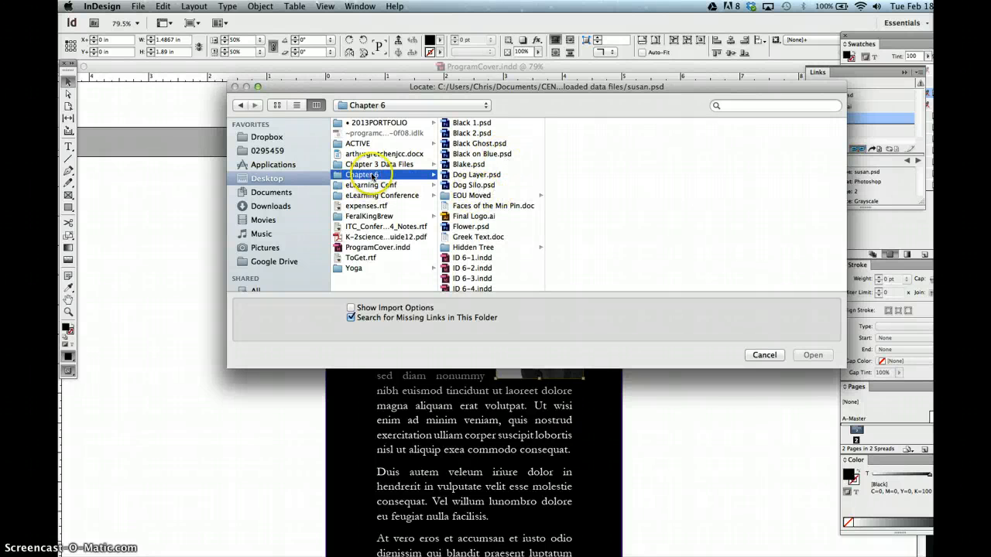
click(456, 198)
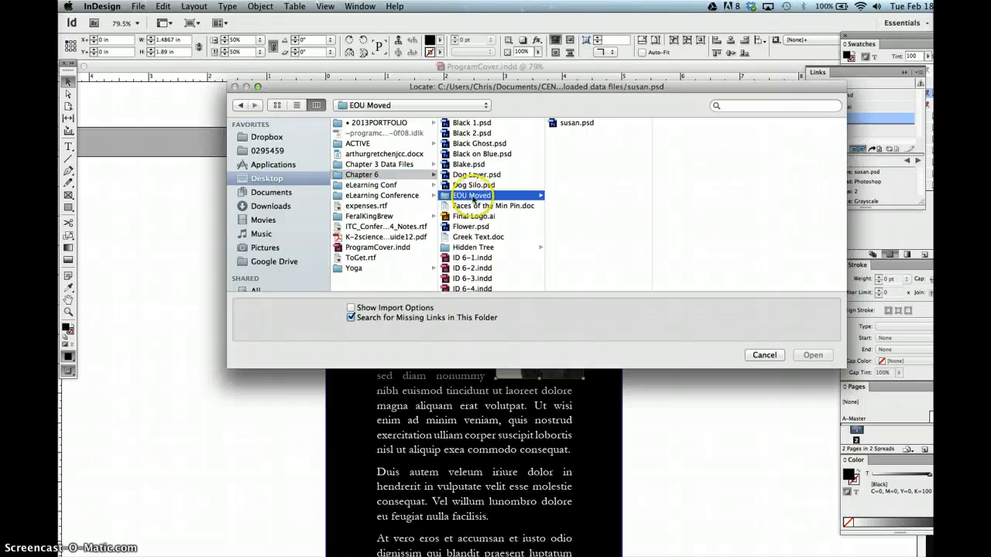
click(579, 124)
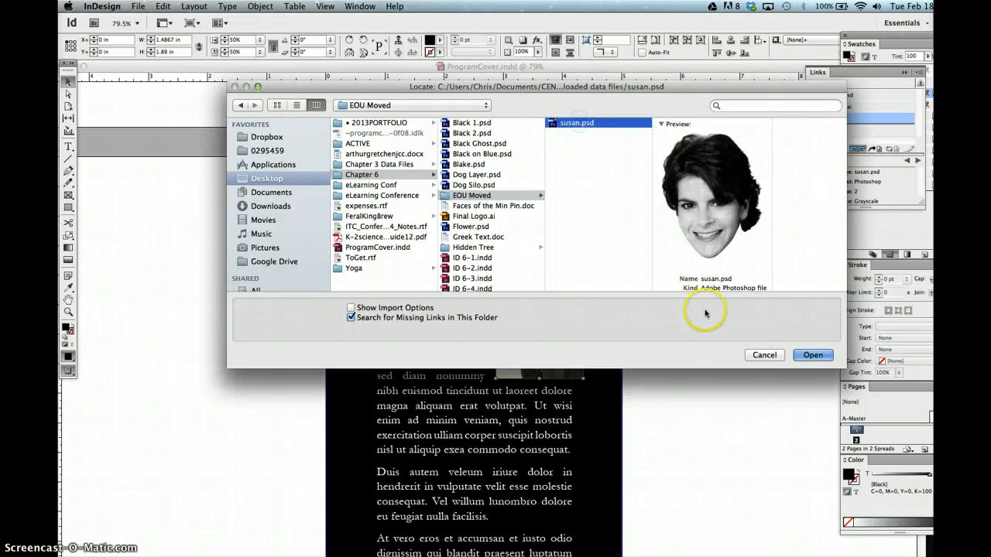
click(813, 356)
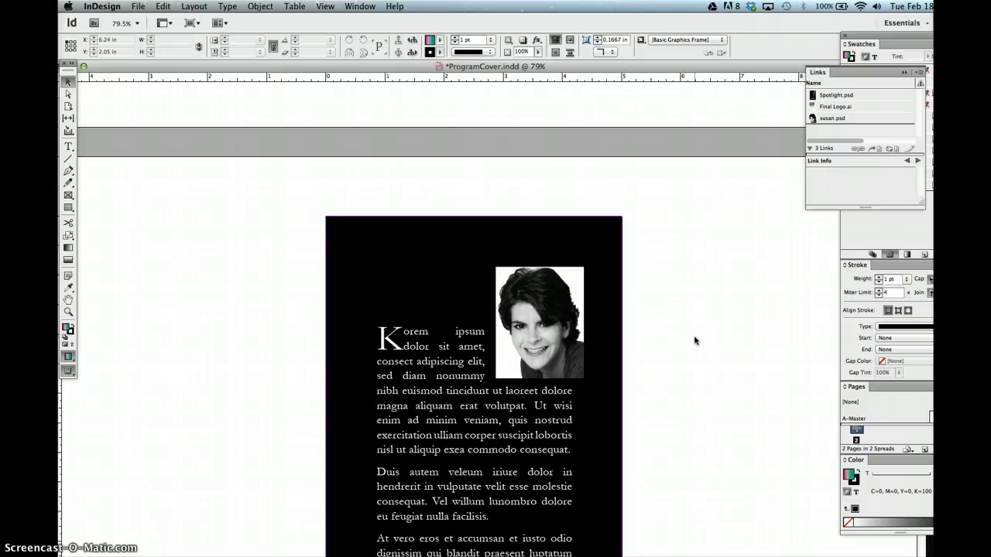
- Place Logo with Shadow.ai from the Chapter 6 folder into the empty frame above the pool of light on the cover page
scroll(638, 335, up, 10)
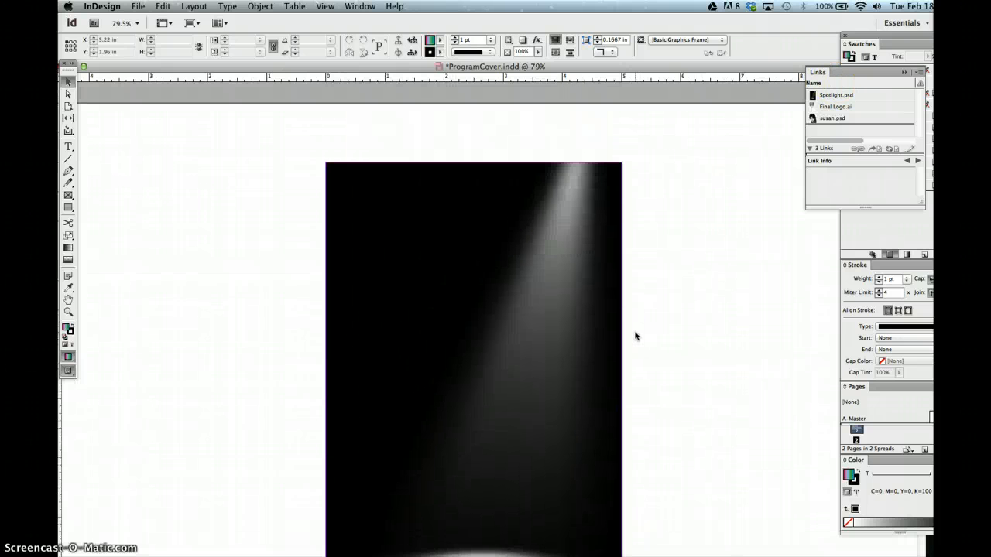
click(598, 336)
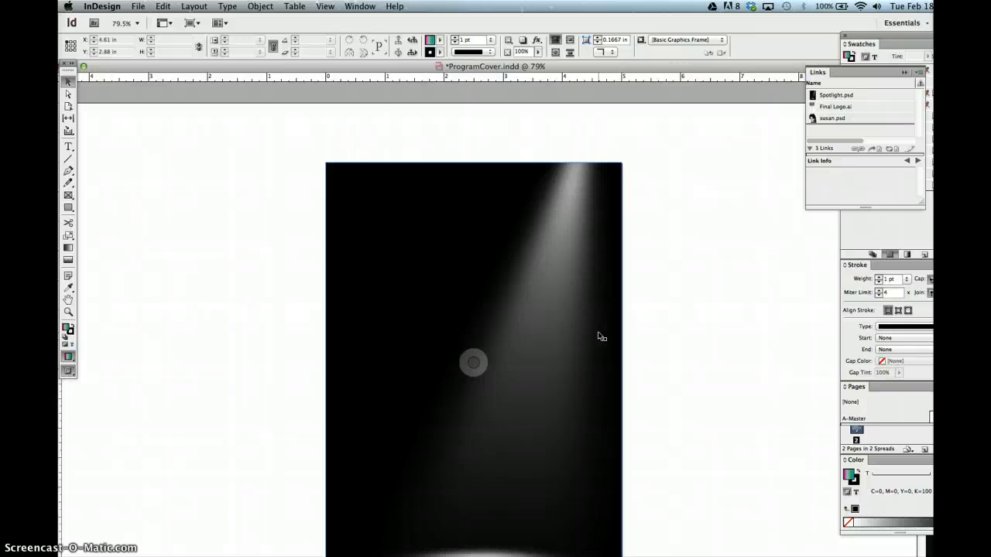
key(super+0)
click(380, 326)
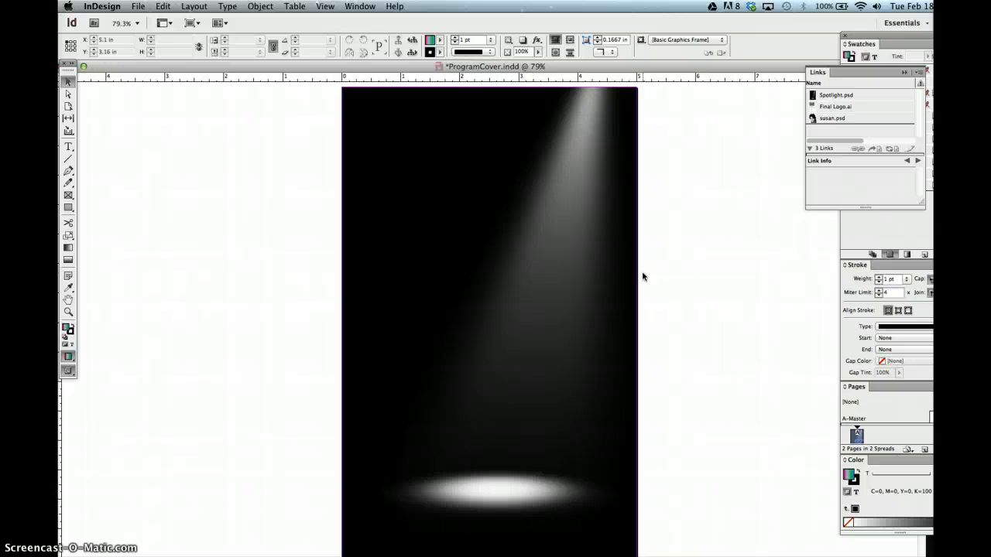
click(641, 273)
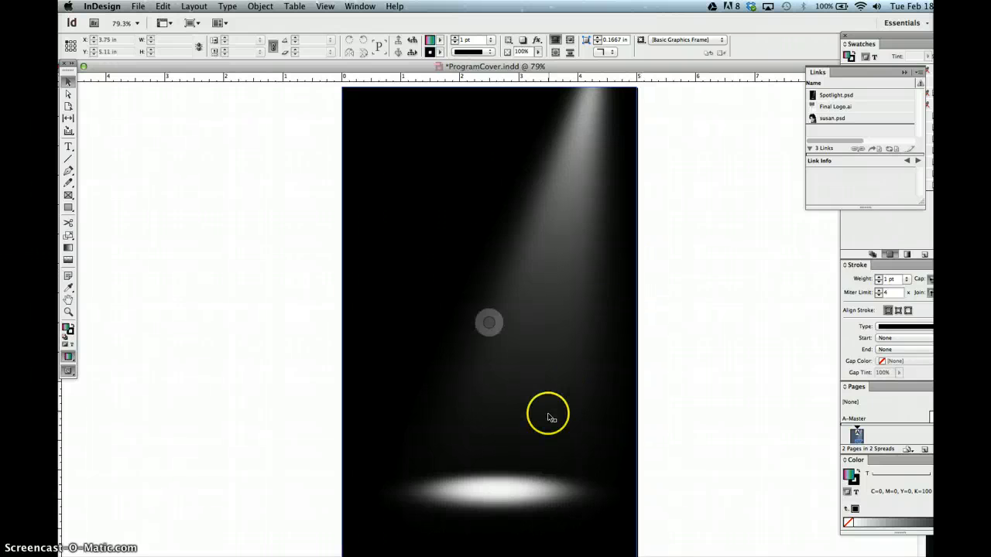
click(492, 494)
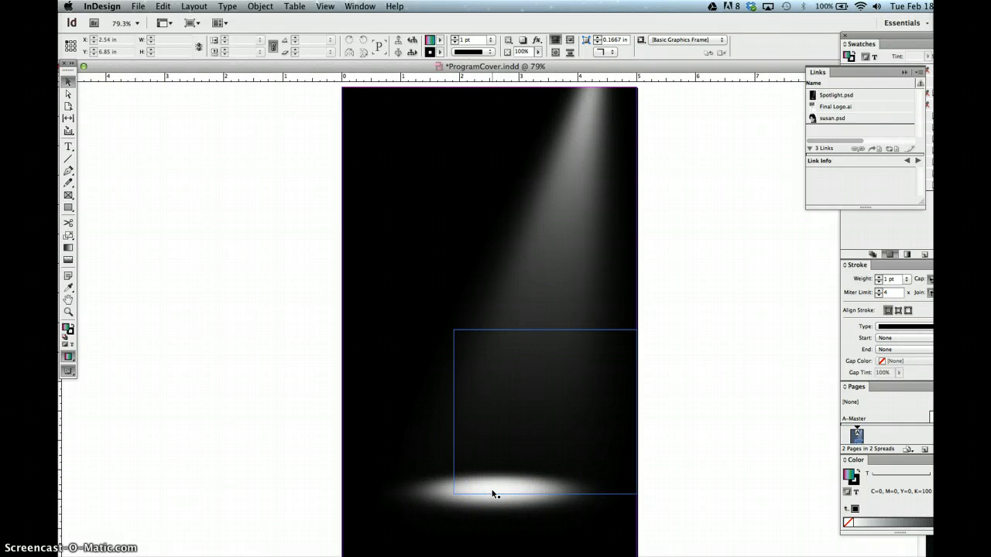
click(494, 494)
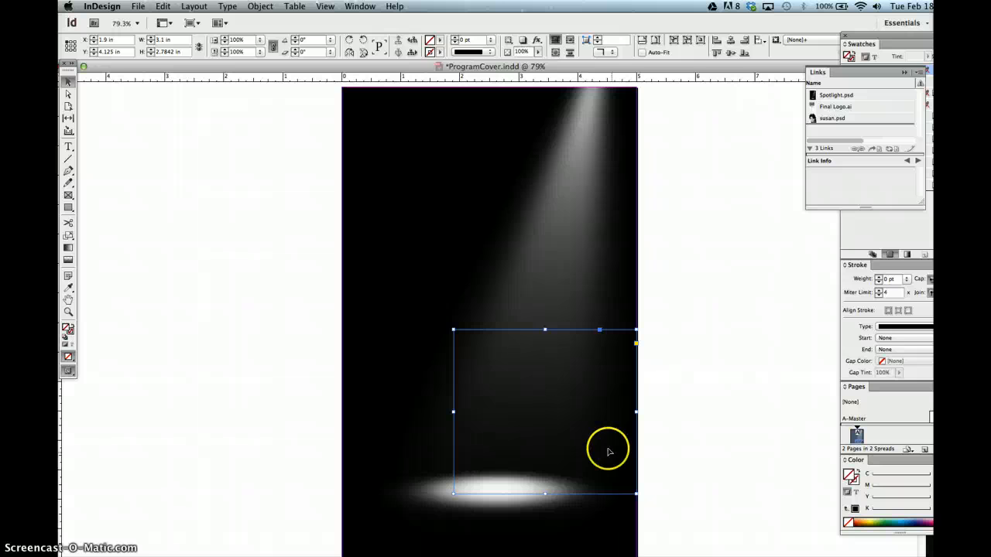
click(136, 7)
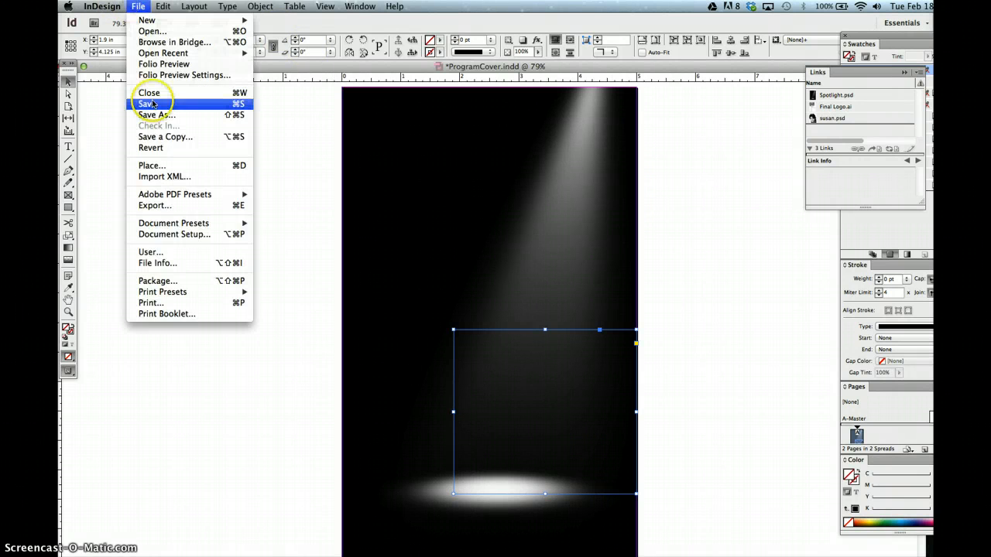
click(174, 171)
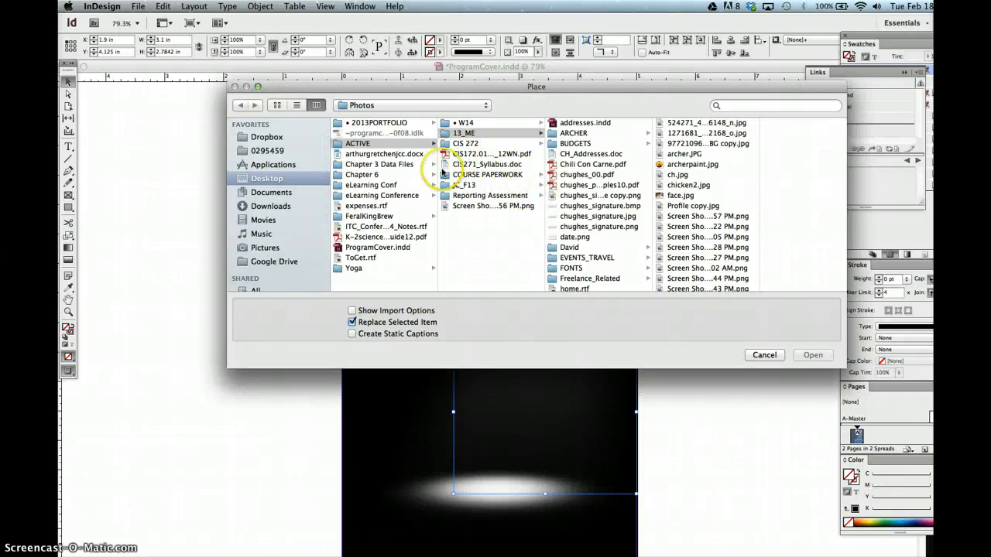
click(362, 174)
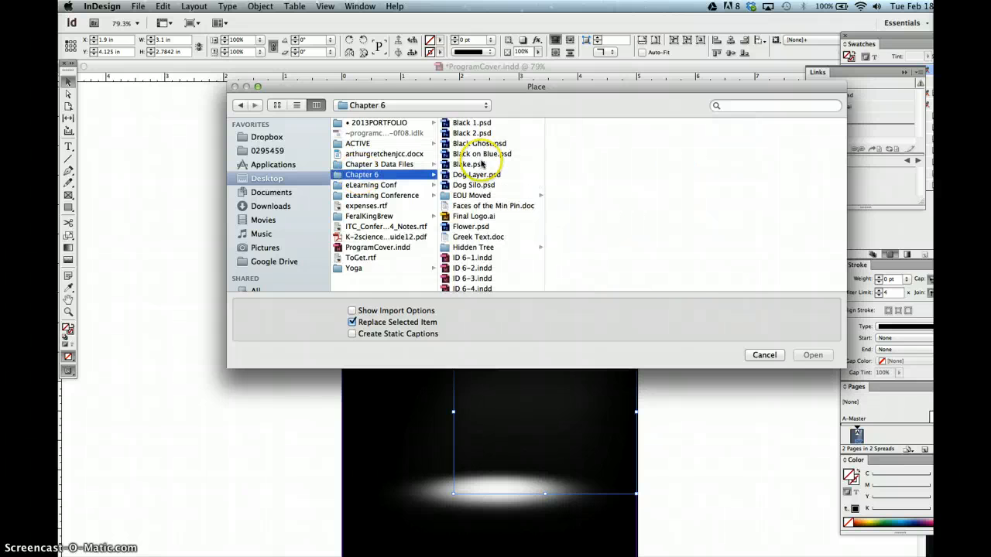
scroll(481, 164, down, 10)
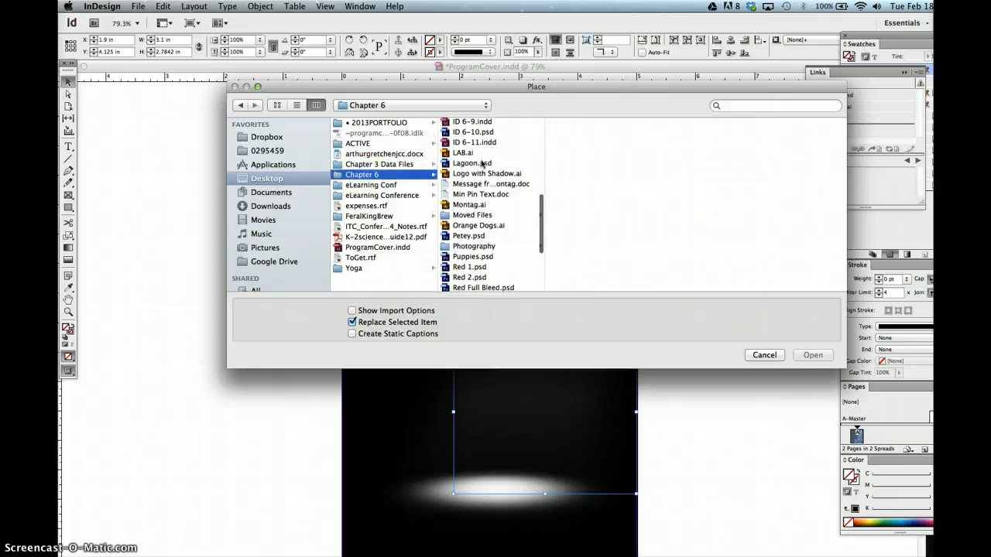
click(468, 174)
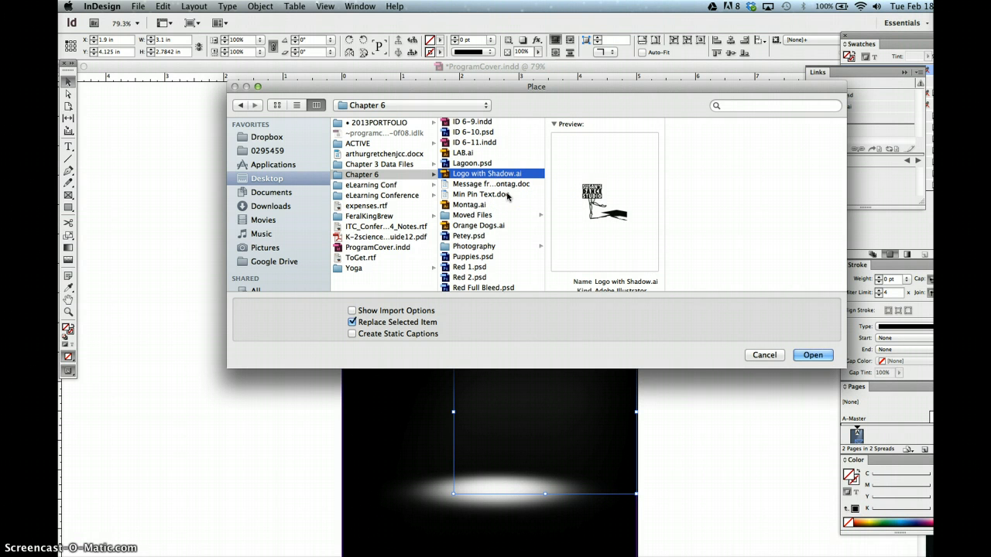
click(819, 355)
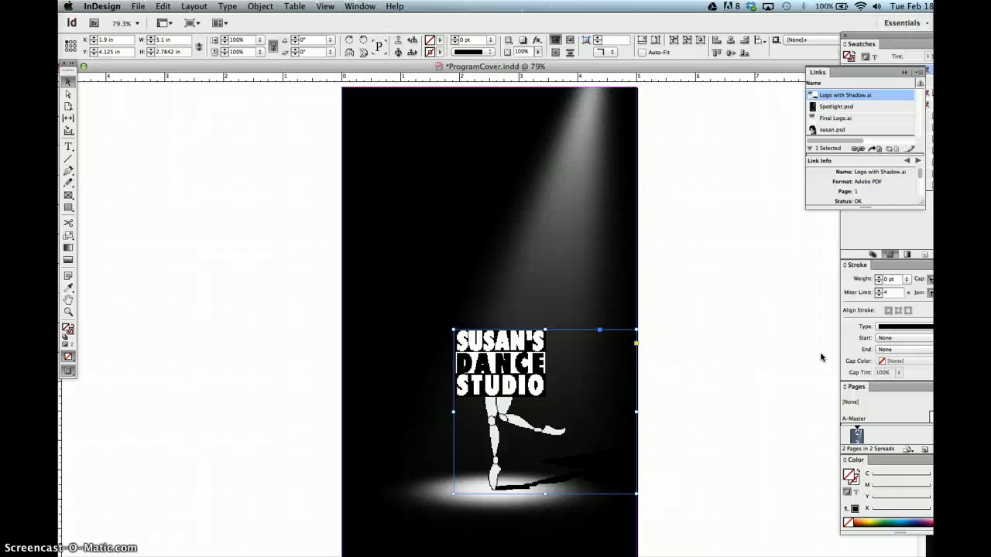
- Check the cover with the placed logo in preview mode and return to normal view
key(w)
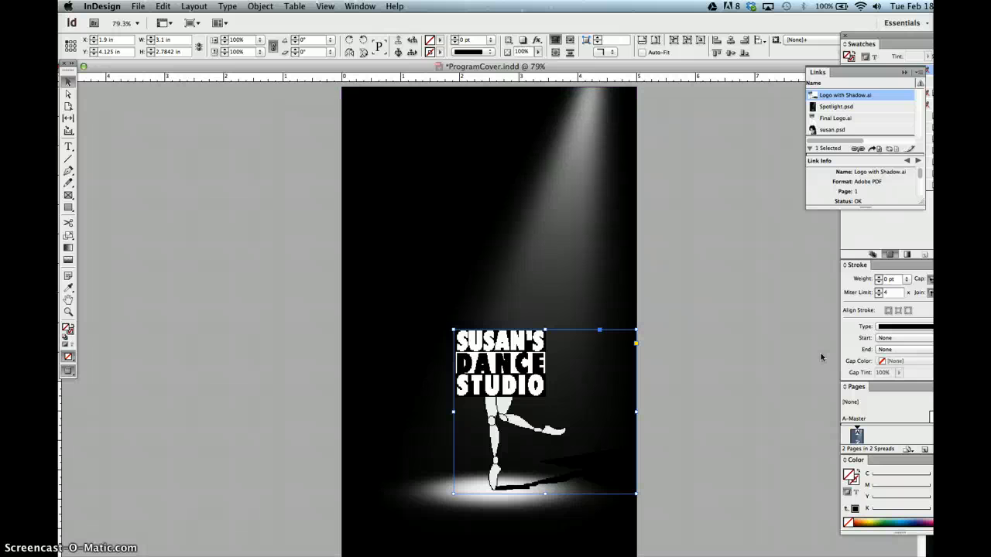
key(w)
key(w)
key(w)
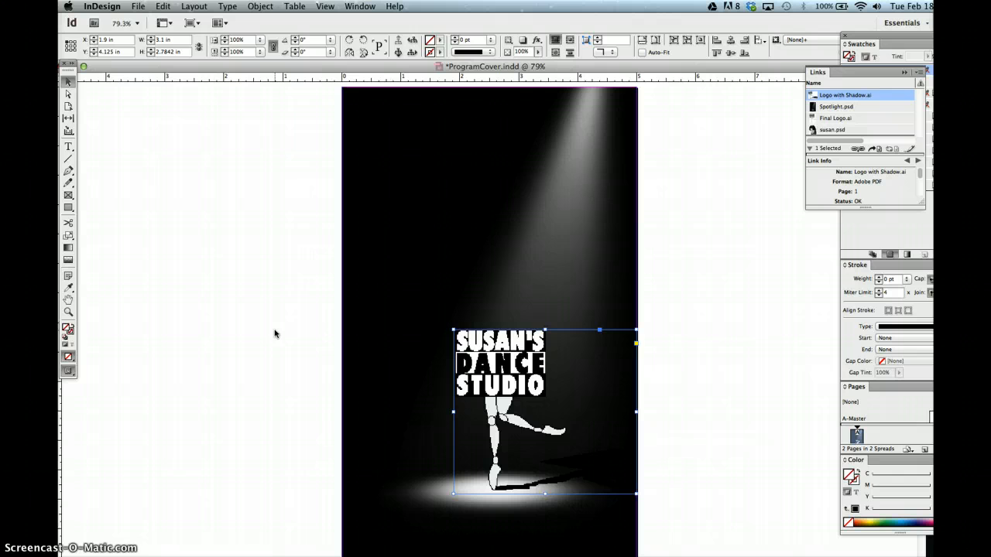
- Set the clipping path type of the susan.psd portrait on the second page to Detect Edges
scroll(286, 329, down, 10)
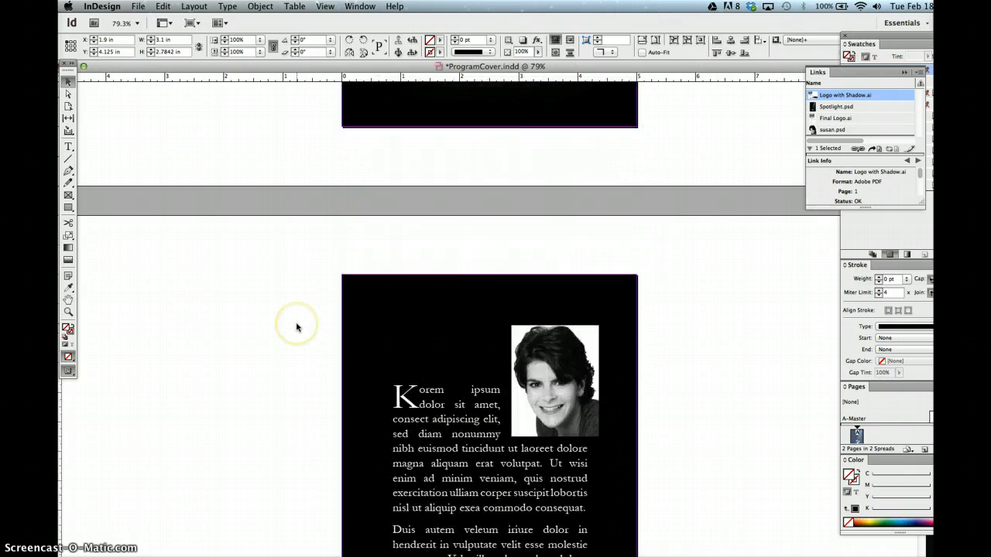
scroll(297, 328, up, 2)
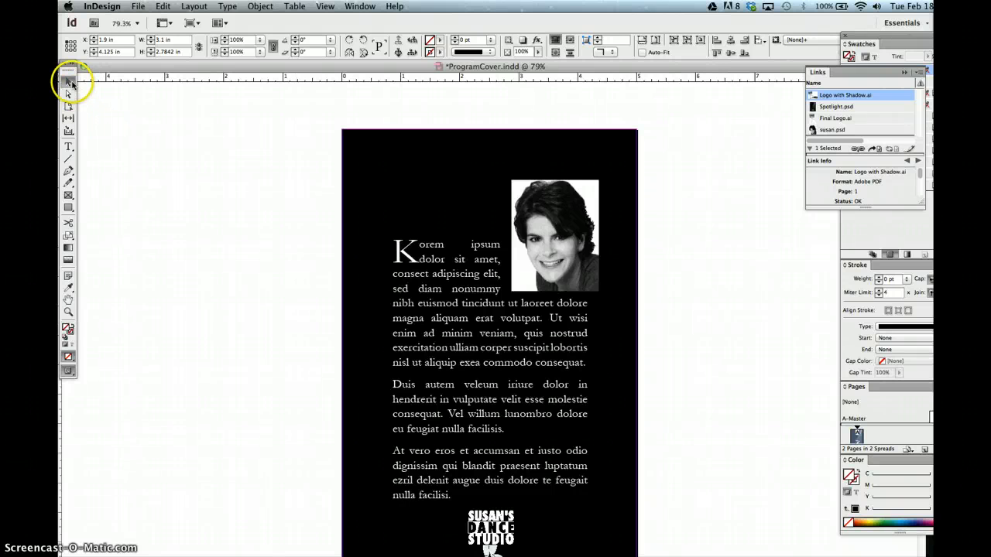
click(184, 168)
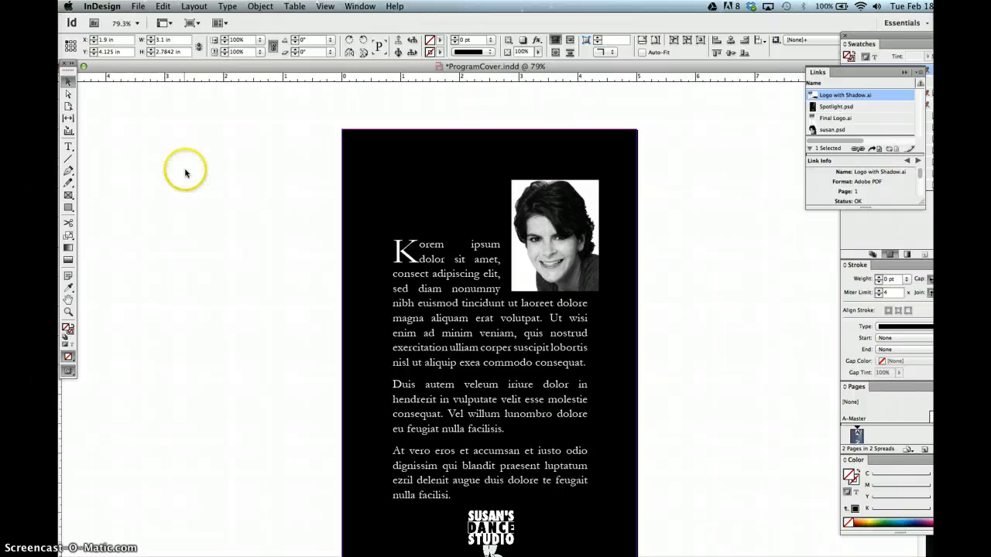
scroll(350, 282, down, 2)
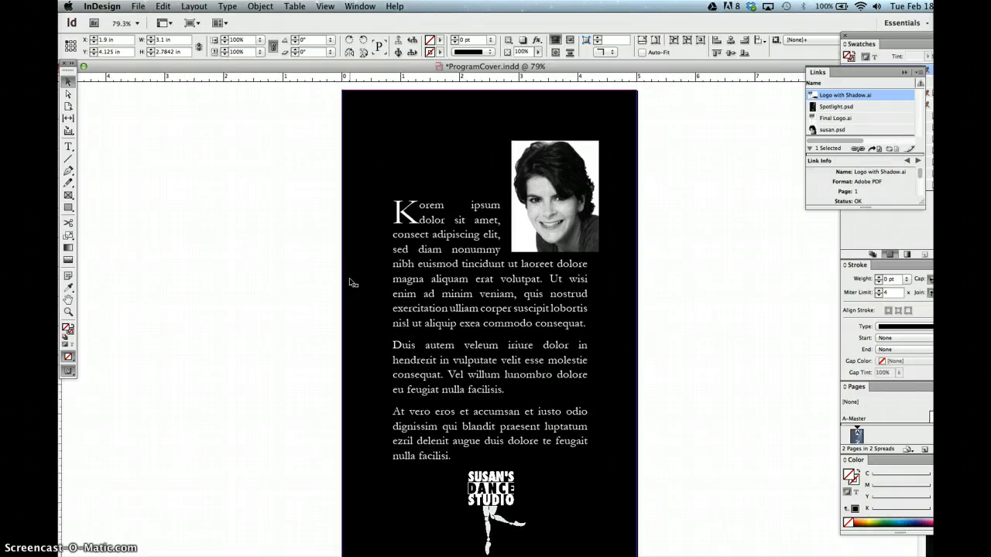
click(585, 181)
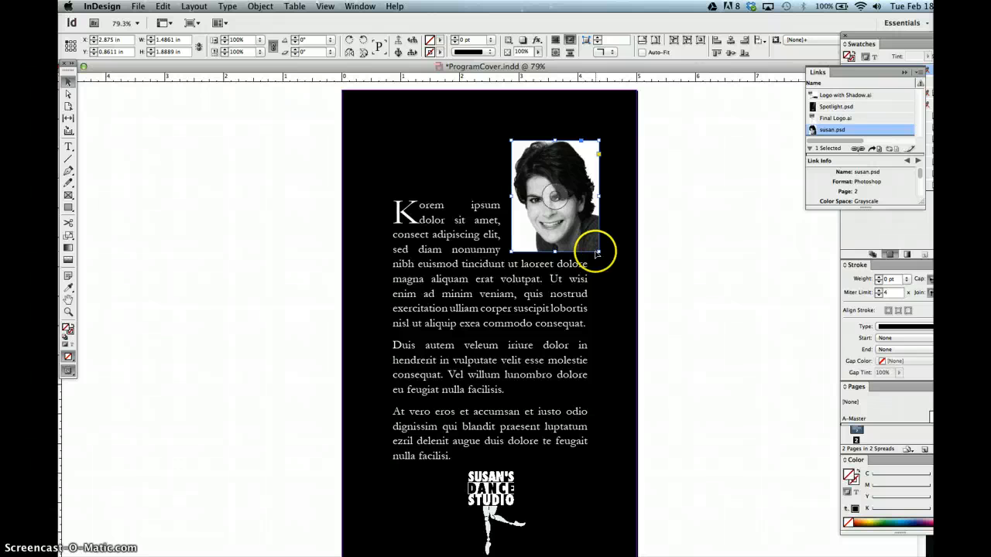
click(260, 6)
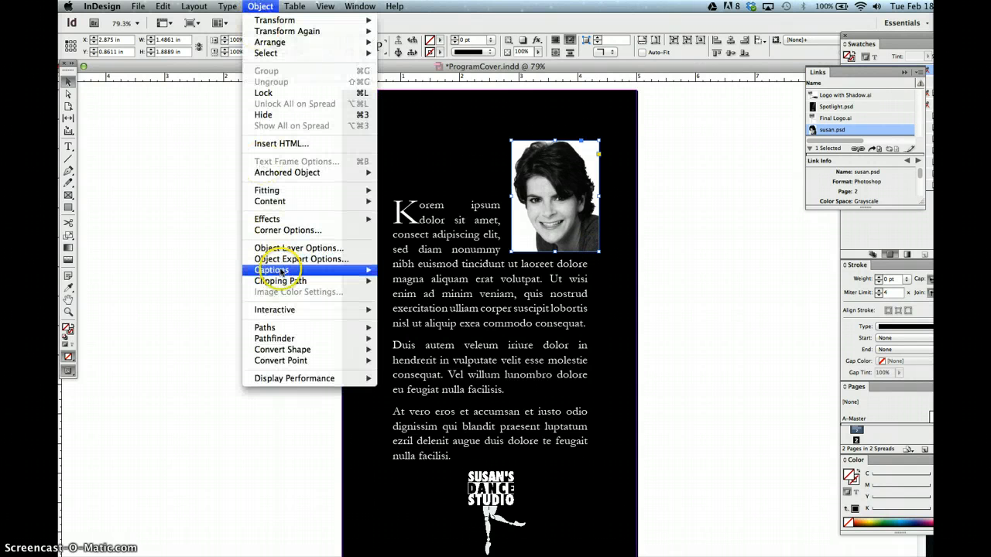
mouse_move(284, 281)
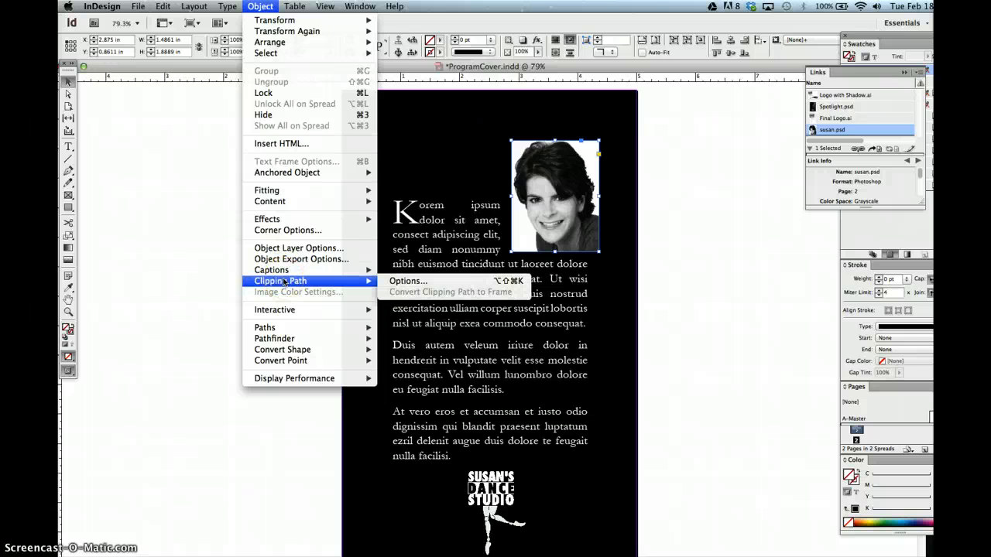
click(425, 282)
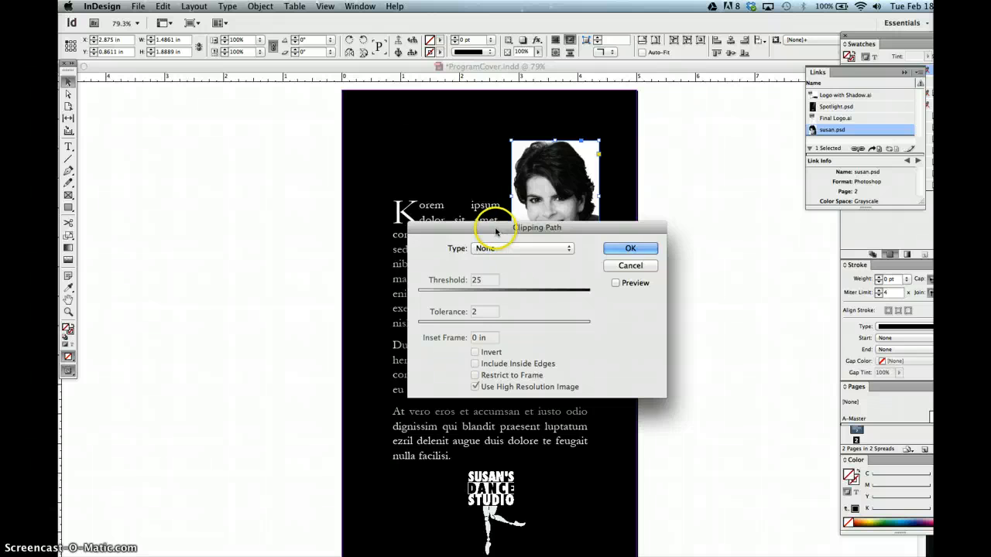
drag(494, 231, 480, 258)
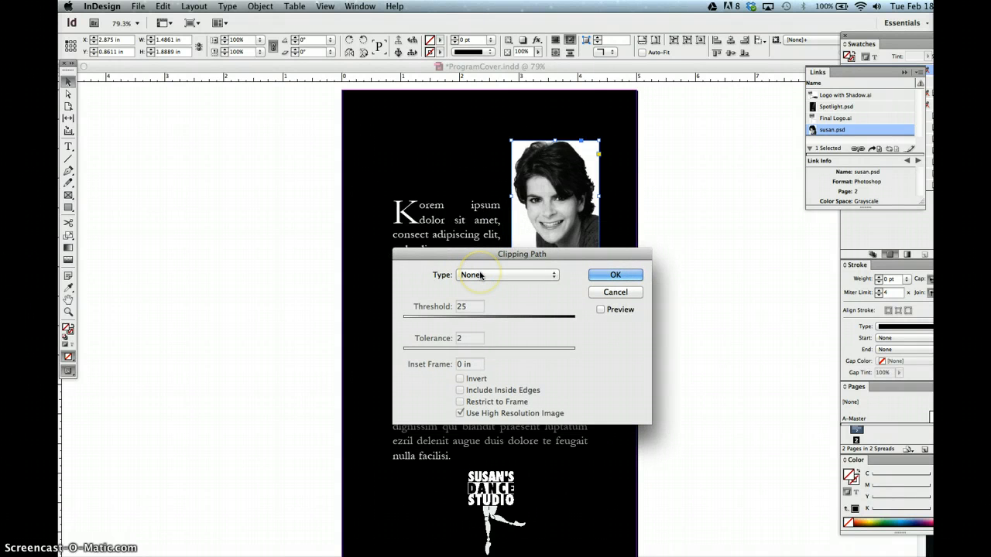
click(480, 275)
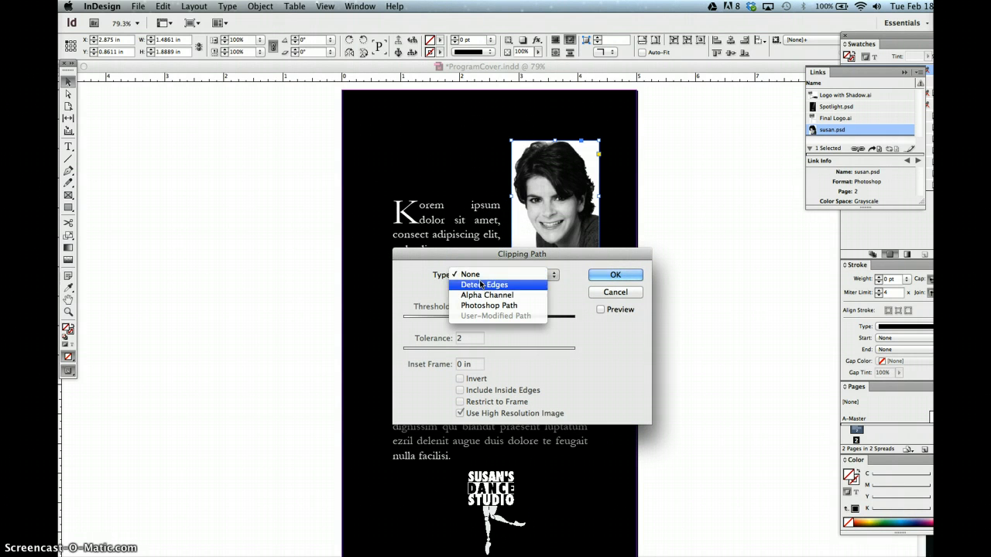
click(481, 283)
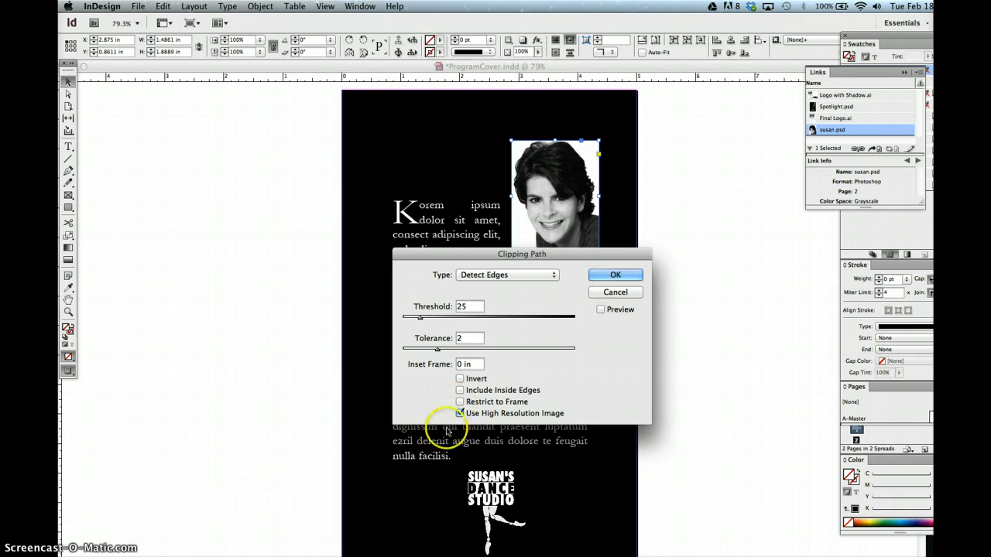
- Turn on the clipping path preview, set the threshold to 40 and apply the path to the portrait
click(600, 310)
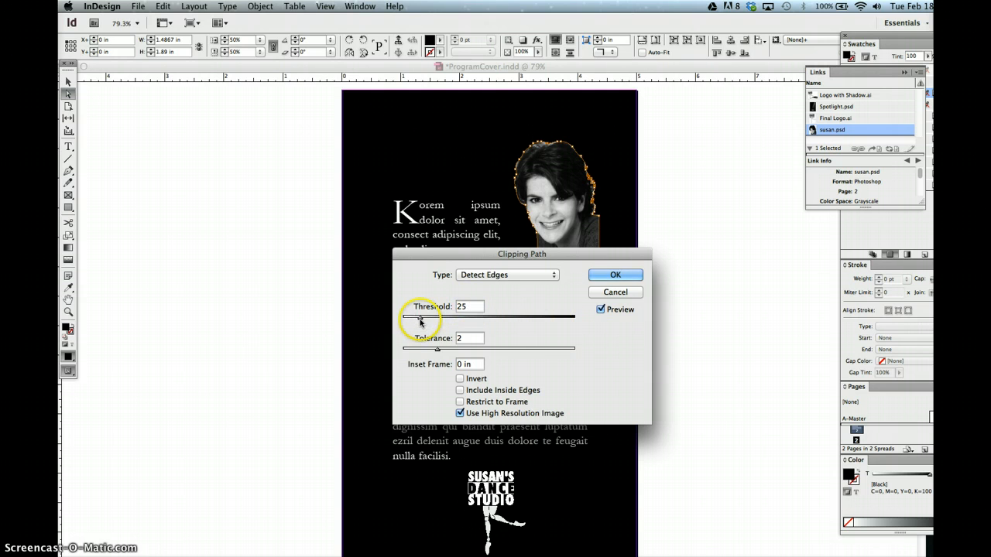
drag(420, 319, 422, 320)
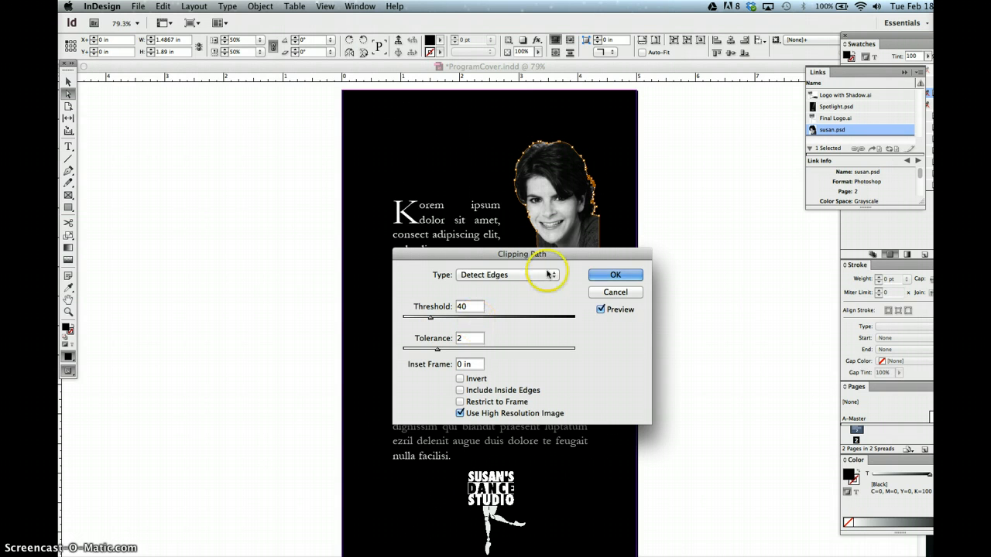
click(616, 276)
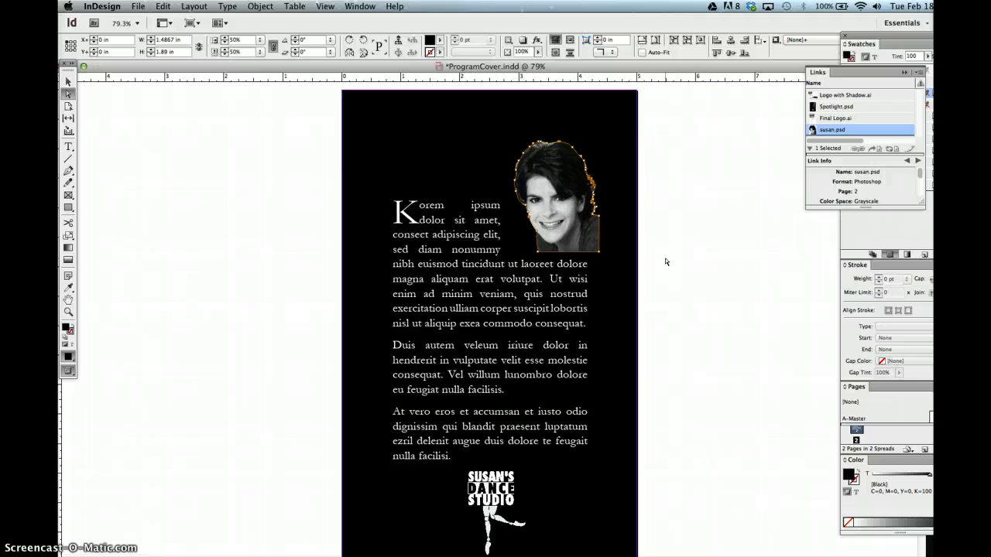
- Change the susan.psd portrait's clipping path type to Alpha Channel, using the Head Silhouette Only alpha
click(260, 7)
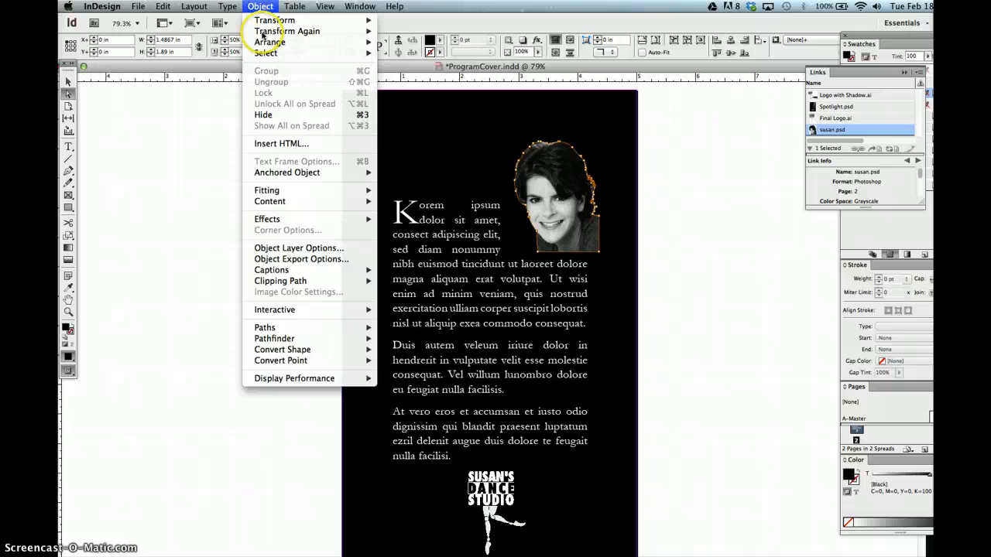
mouse_move(281, 281)
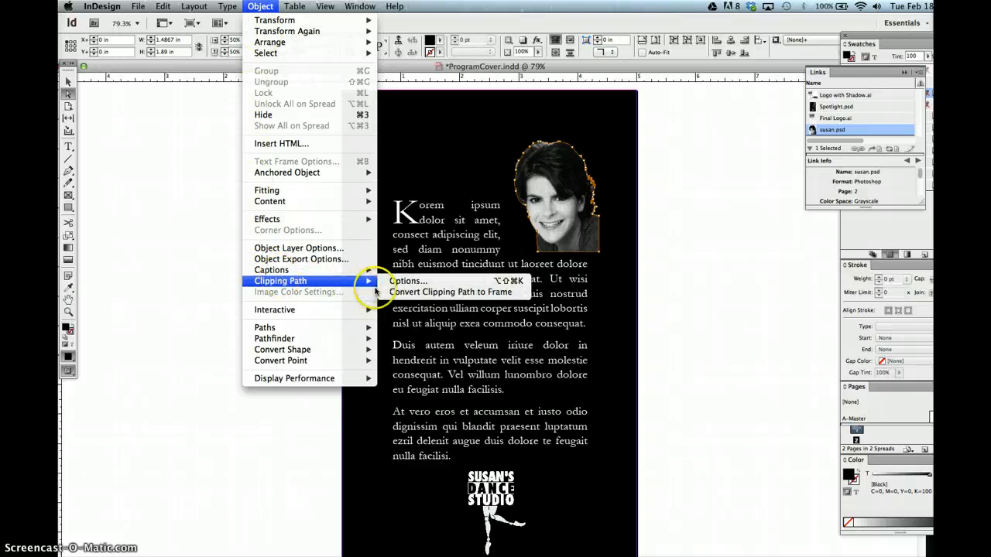
click(397, 282)
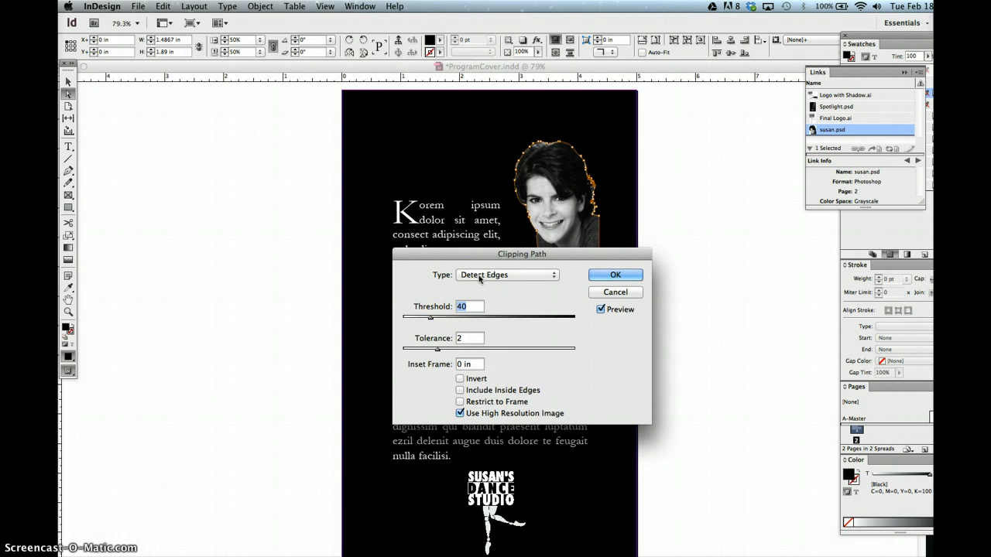
click(479, 276)
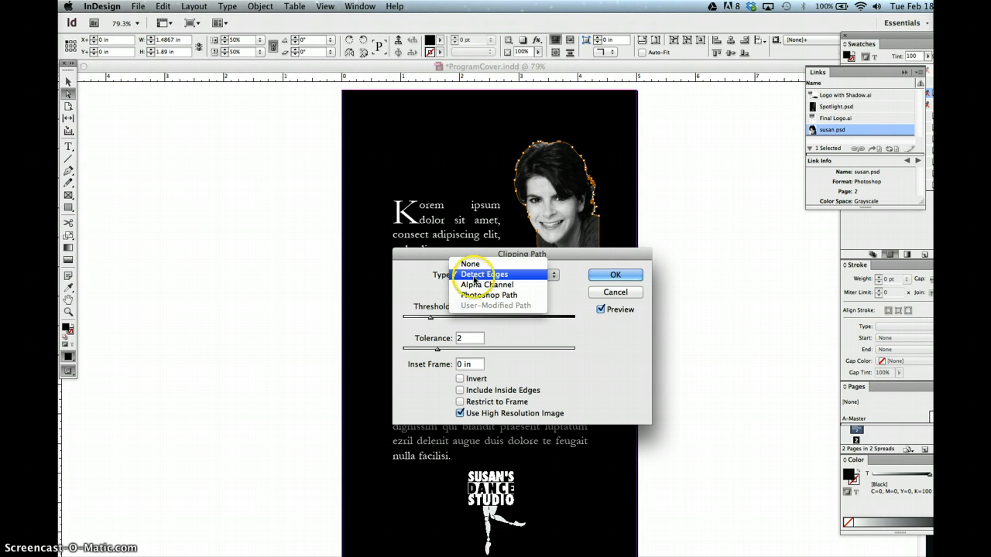
click(480, 276)
click(479, 276)
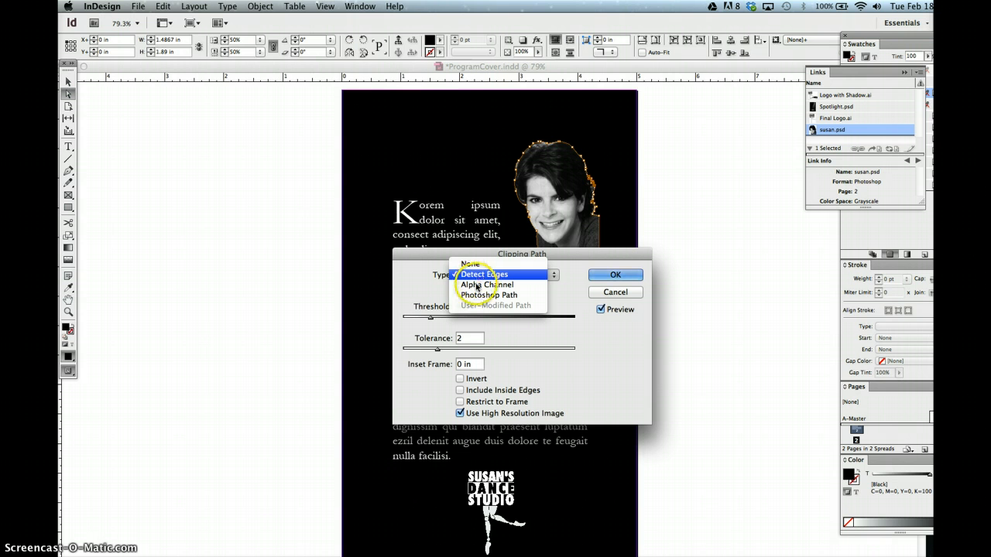
click(487, 285)
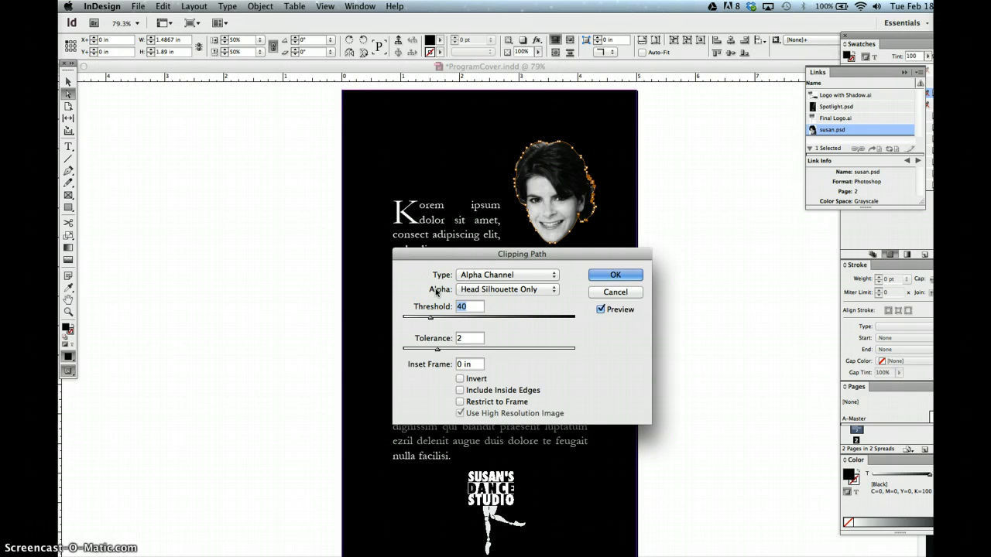
click(472, 290)
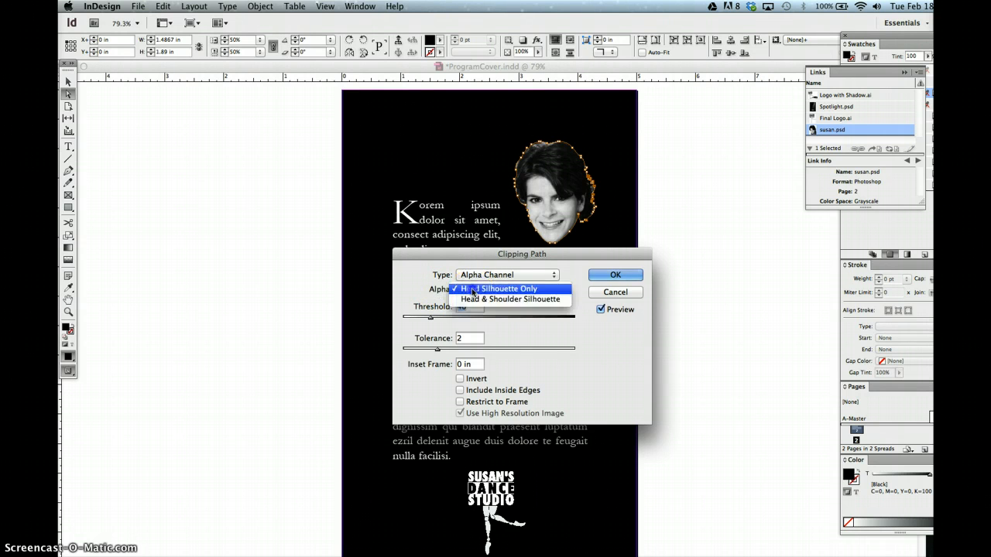
click(490, 290)
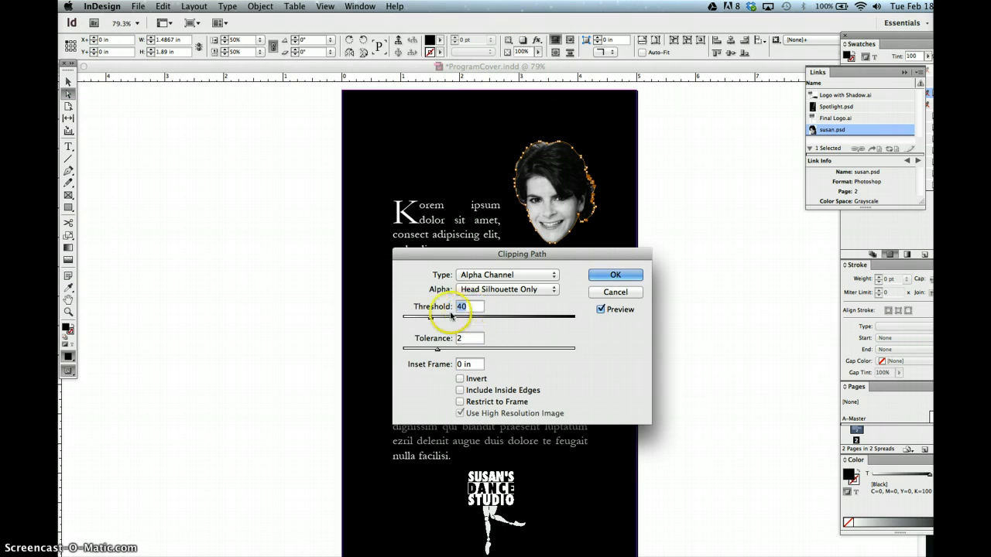
- Lower the alpha channel clipping path's threshold to 1, apply it to the portrait and inspect the outline
drag(430, 319, 405, 321)
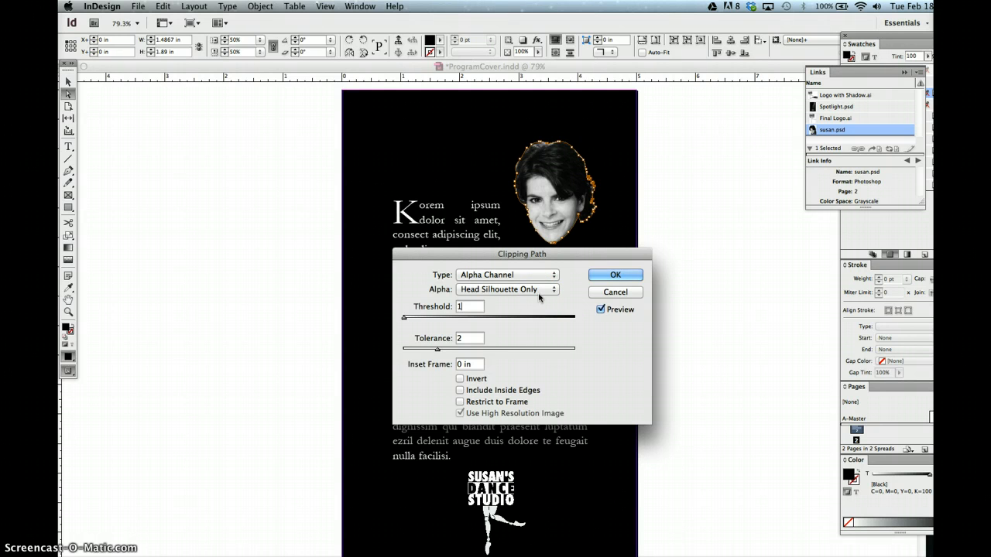
click(455, 347)
click(624, 276)
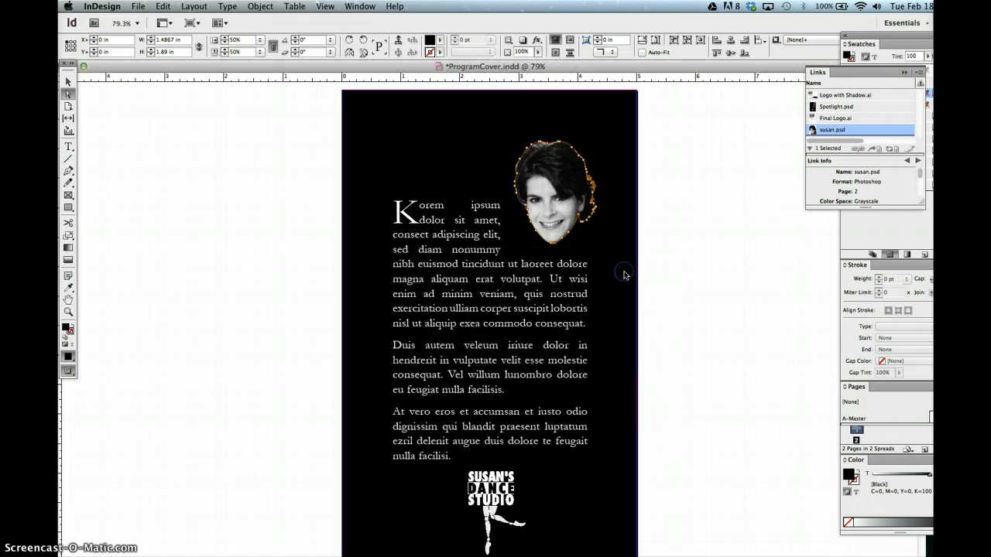
click(697, 295)
click(587, 222)
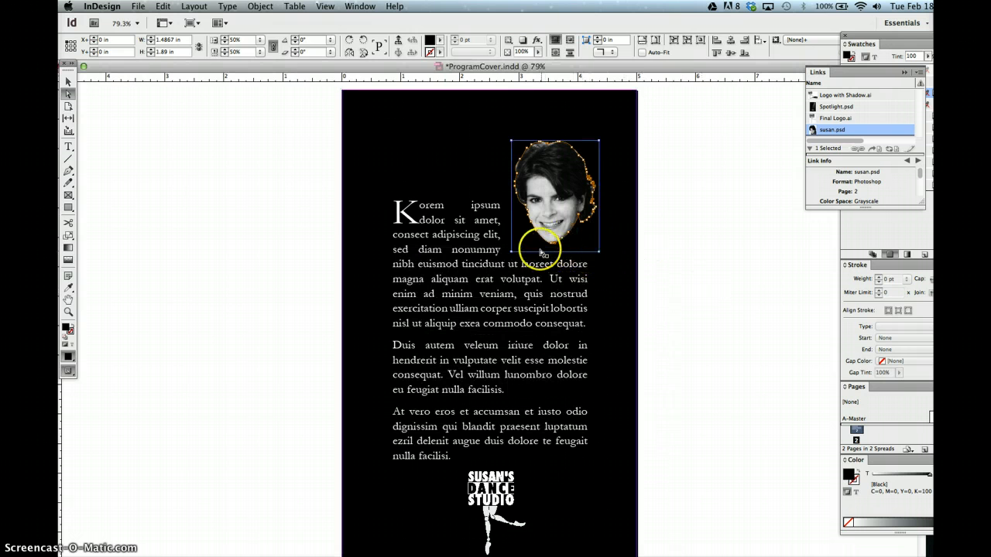
click(562, 236)
click(587, 221)
click(694, 241)
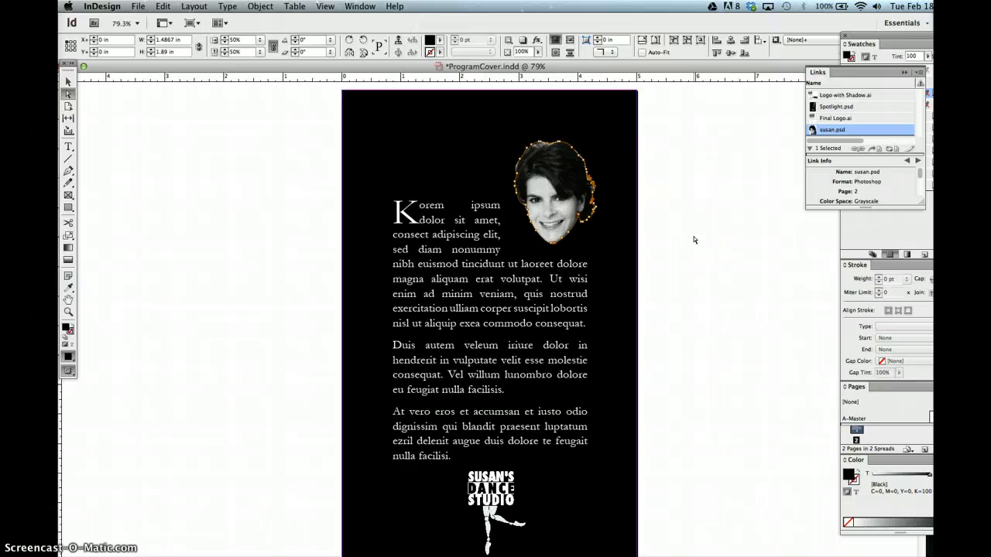
- Set the portrait's clipping path type to Photoshop Path with Path 1 and apply it
click(266, 6)
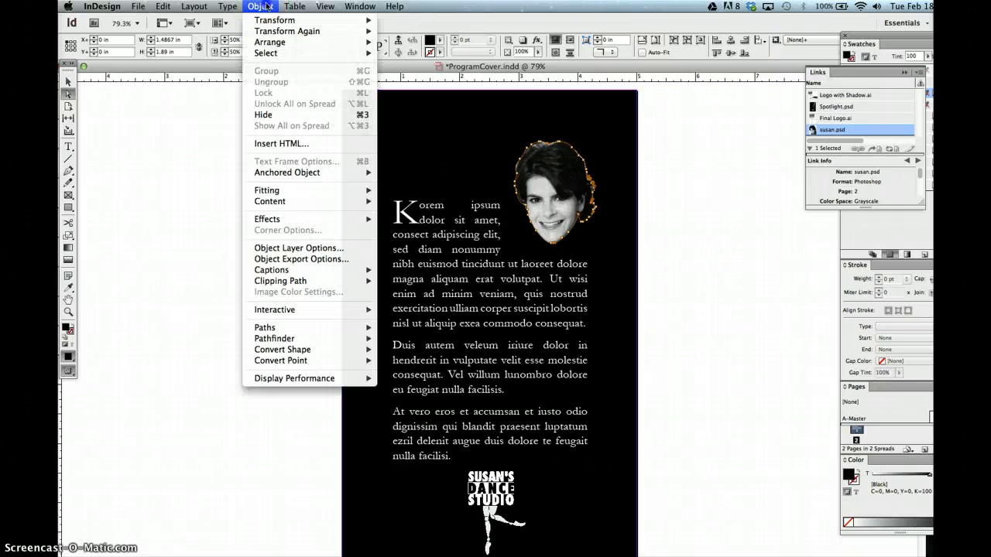
click(301, 282)
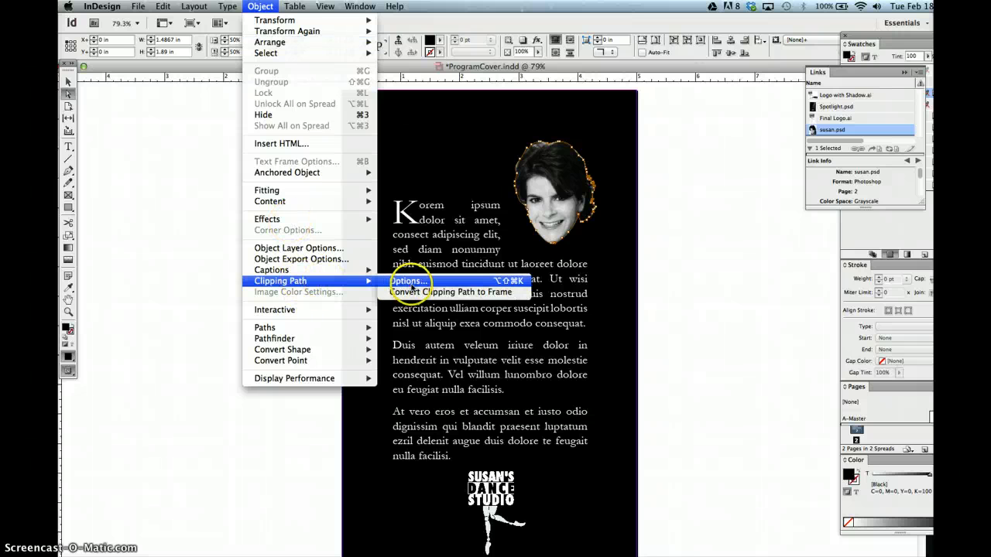
click(408, 281)
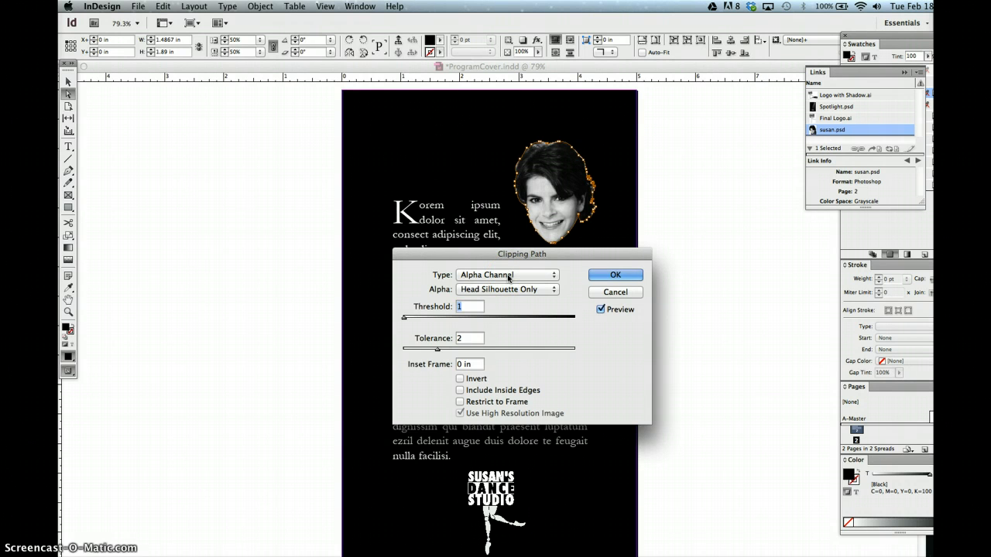
click(508, 276)
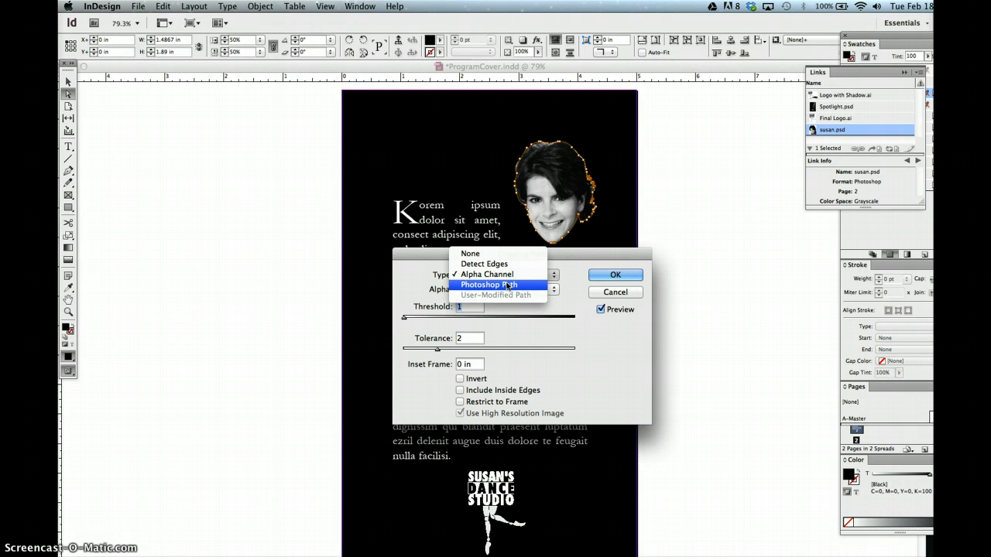
click(508, 285)
click(603, 277)
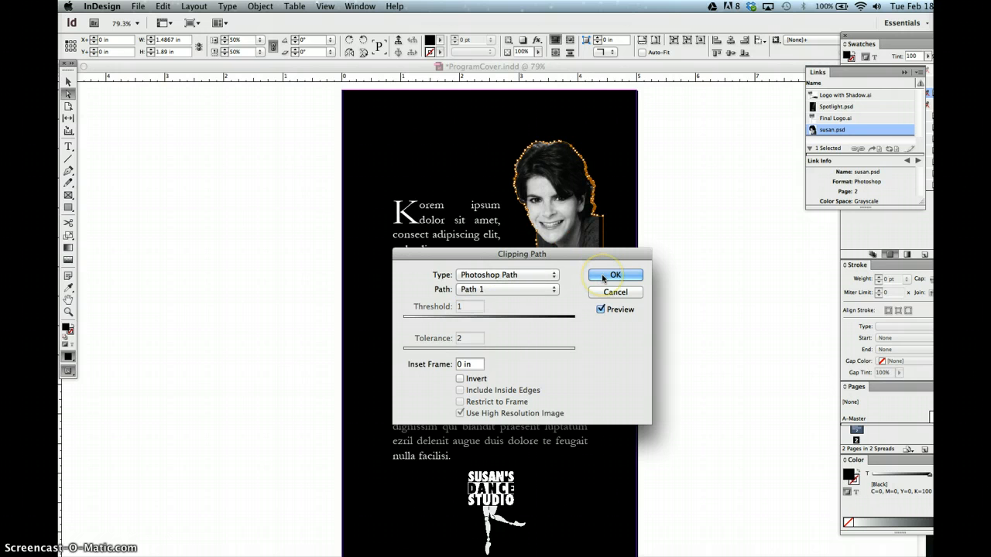
click(614, 274)
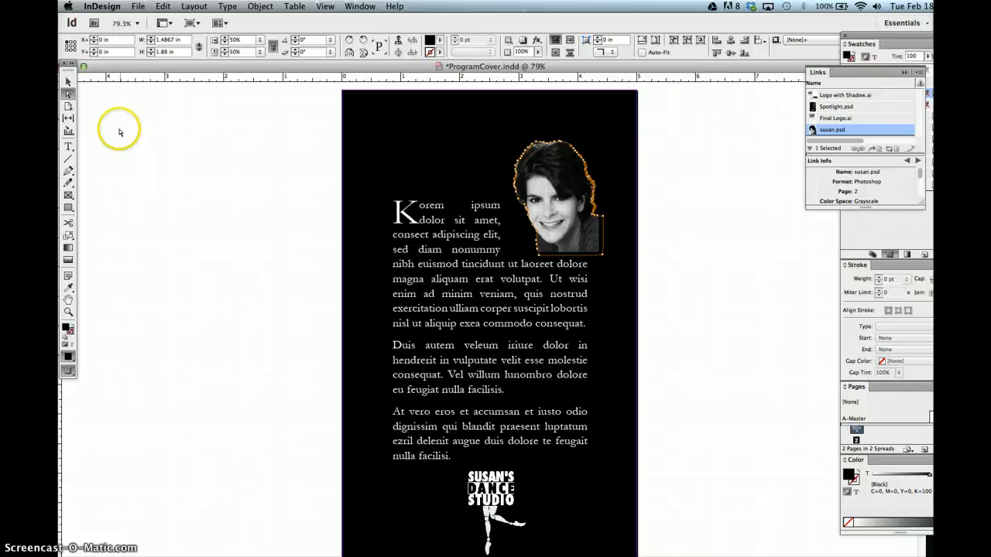
- Switch to the Selection tool and deselect the portrait to check its clipped edges
click(68, 81)
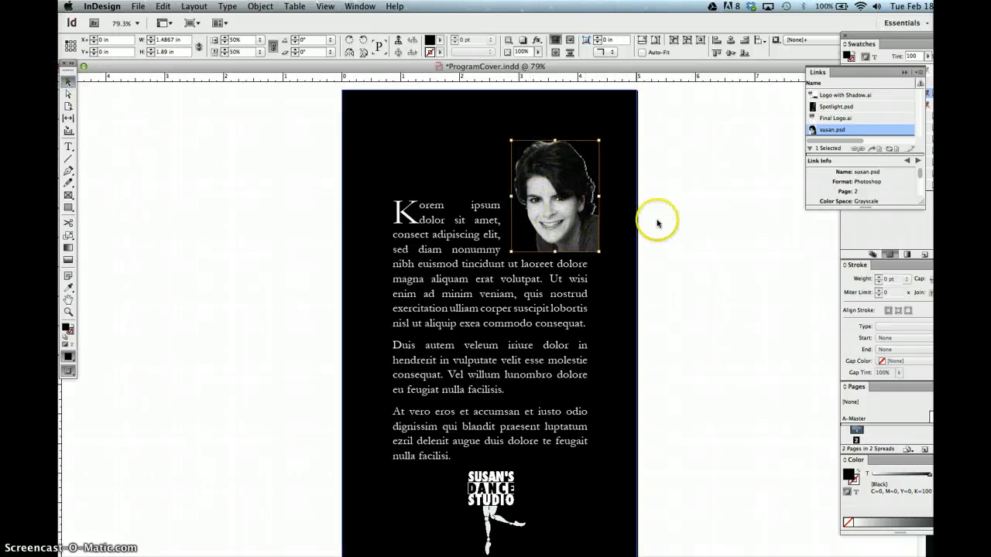
click(699, 268)
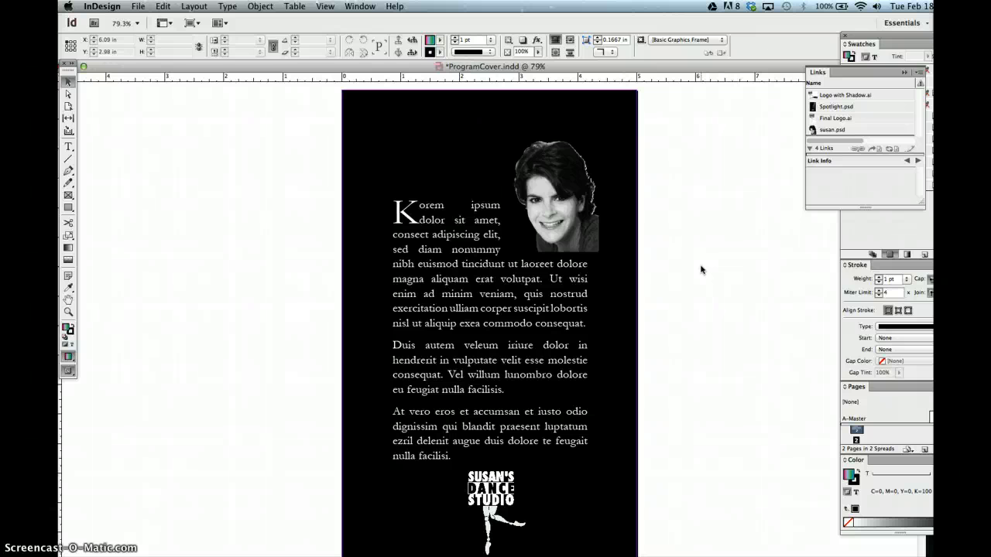
scroll(700, 270, down, 1)
click(764, 354)
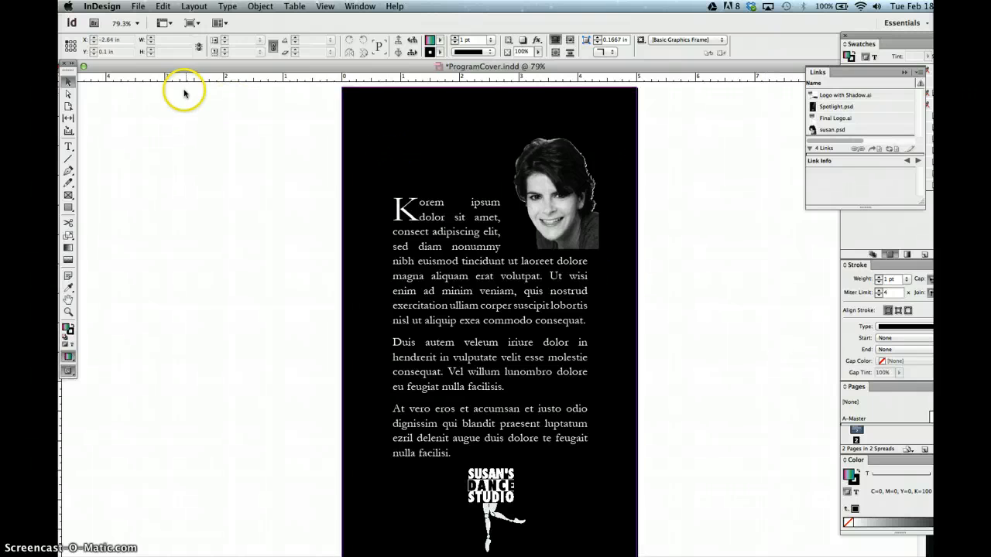
- Create a new library named SusansLibrary.indl and save it on the Desktop
click(138, 8)
mouse_move(147, 20)
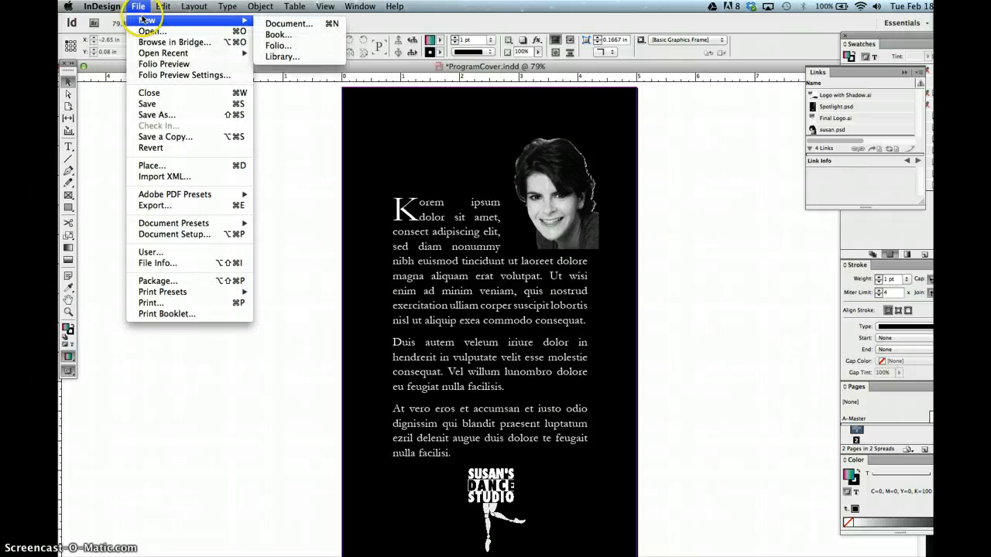
click(291, 58)
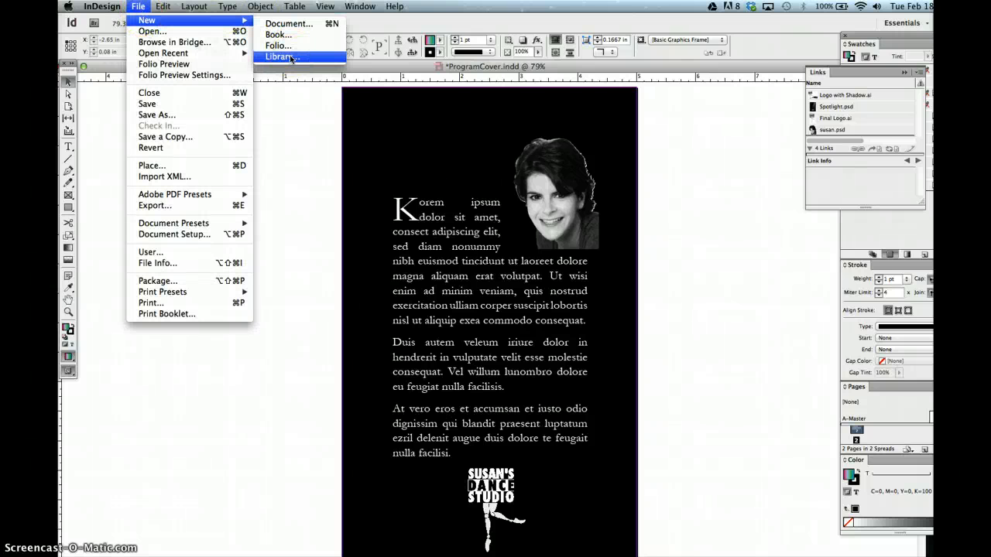
click(291, 59)
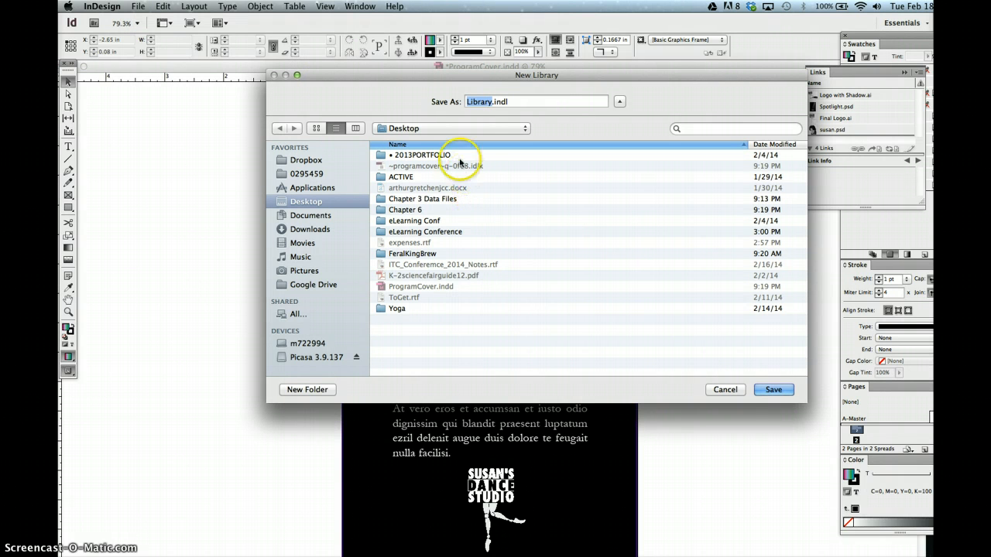
key(Left)
text(Susans)
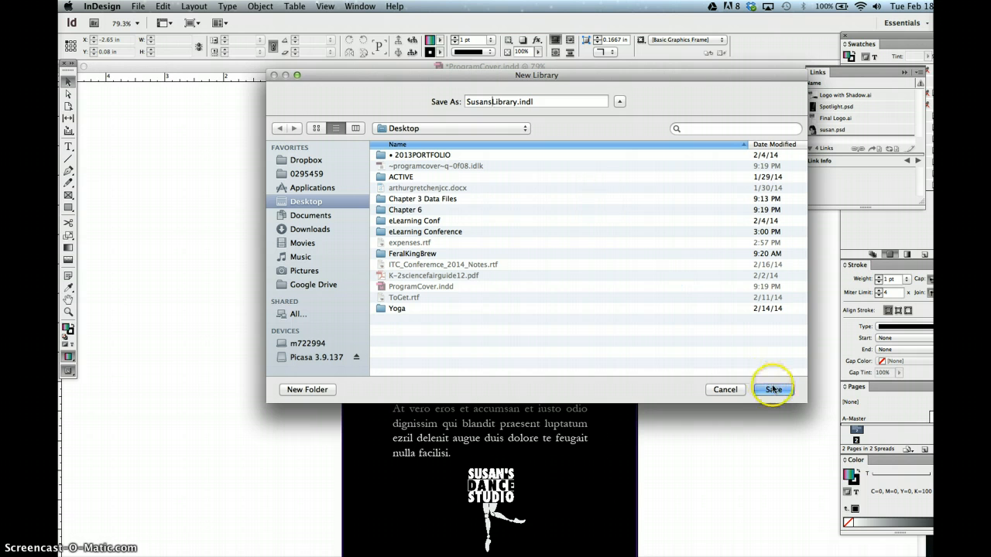
click(774, 391)
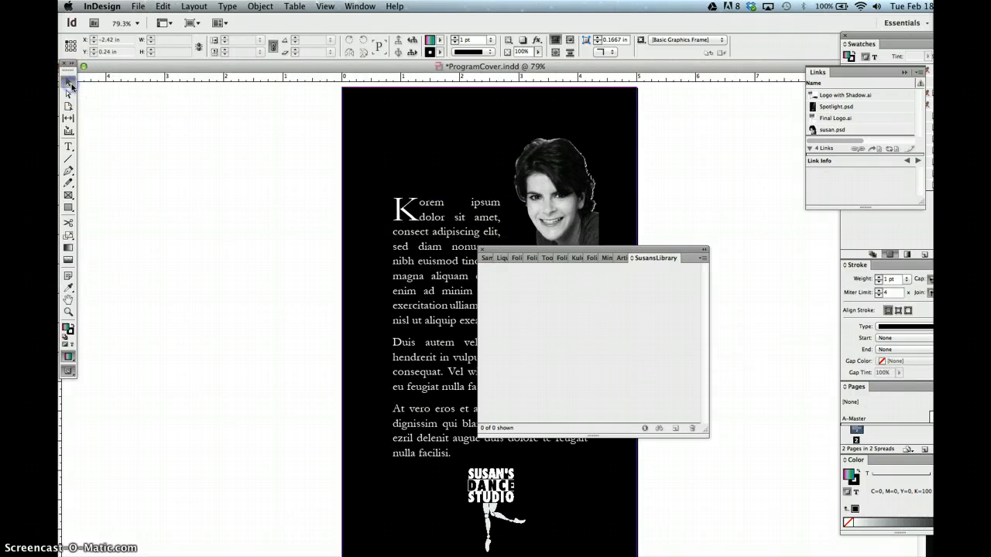
- Add the susan.psd portrait and the Final Logo.ai logo from the second page to SusansLibrary
click(575, 177)
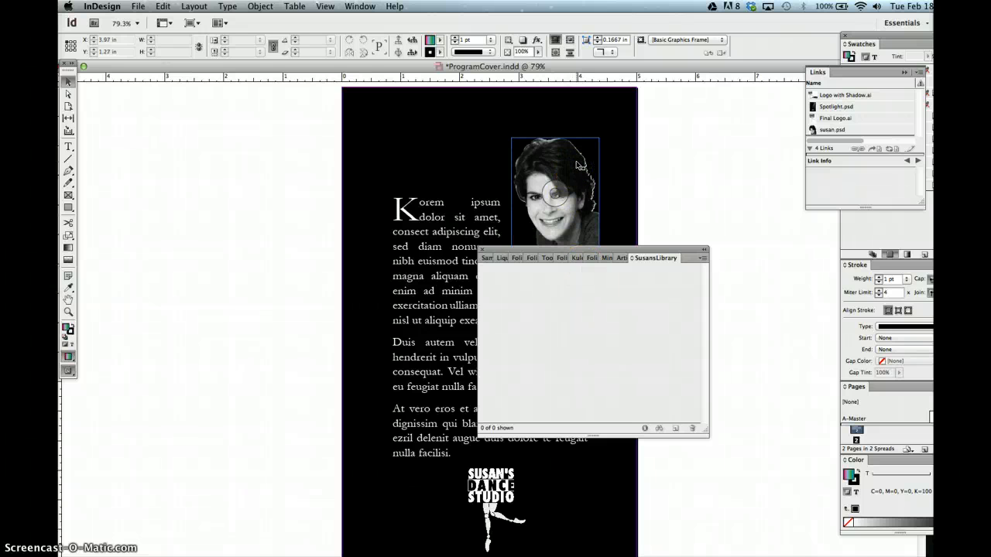
drag(577, 164, 588, 340)
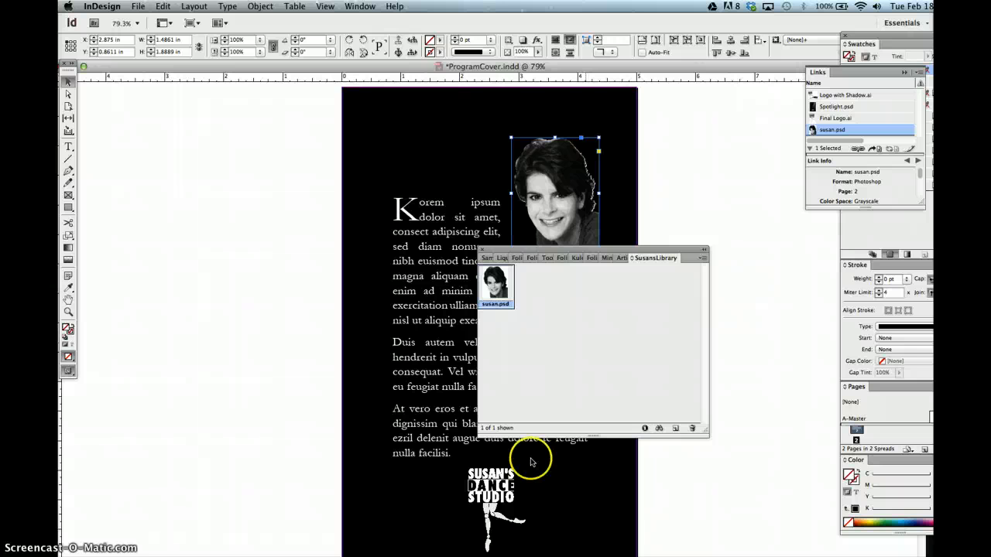
click(496, 476)
click(488, 478)
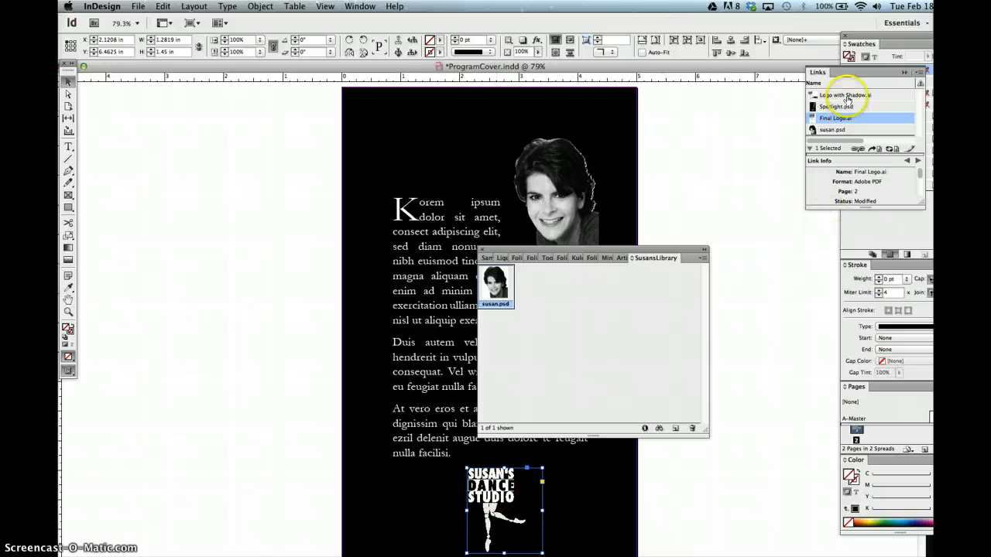
drag(513, 505, 560, 322)
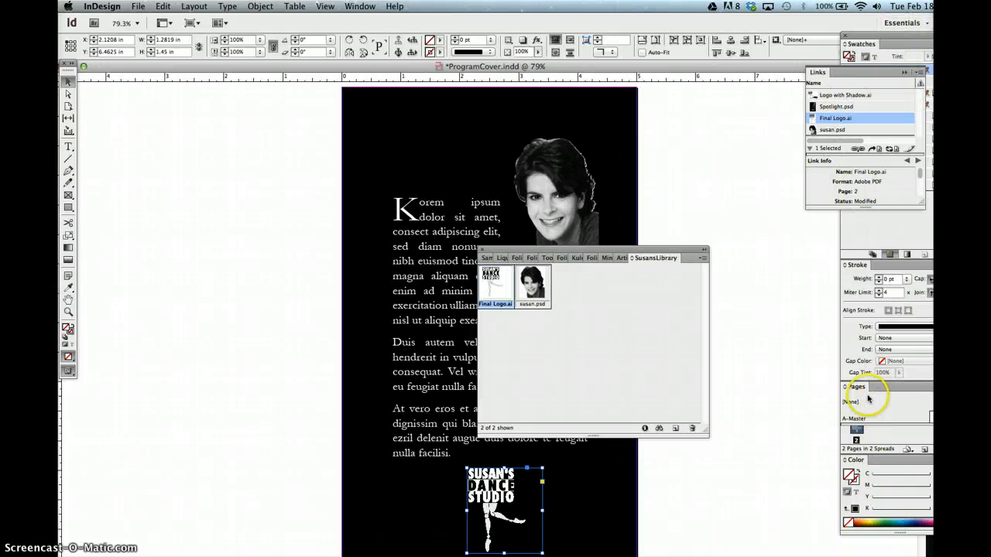
- Enlarge the page thumbnails area, go to page 1, and add its items to SusansLibrary as separate objects
click(907, 415)
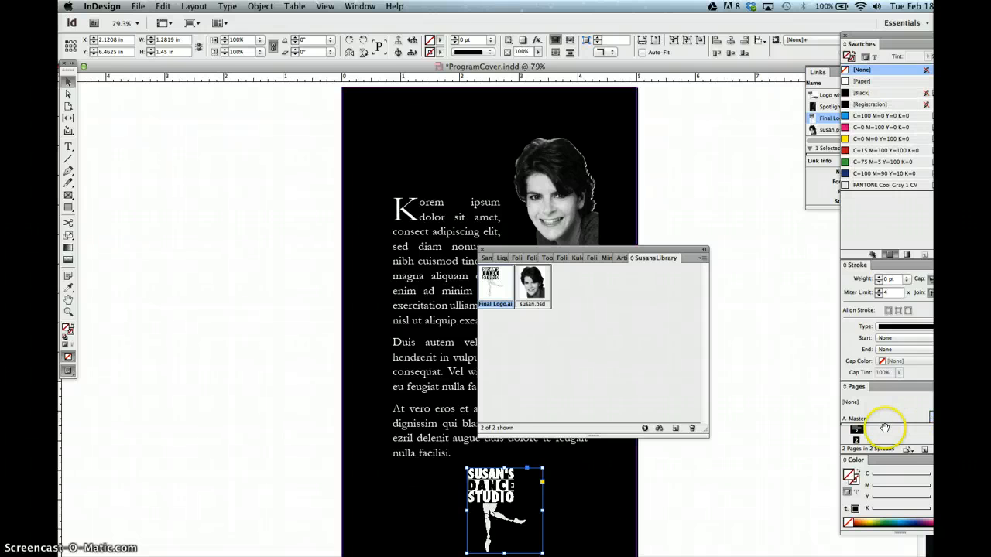
drag(892, 425, 886, 553)
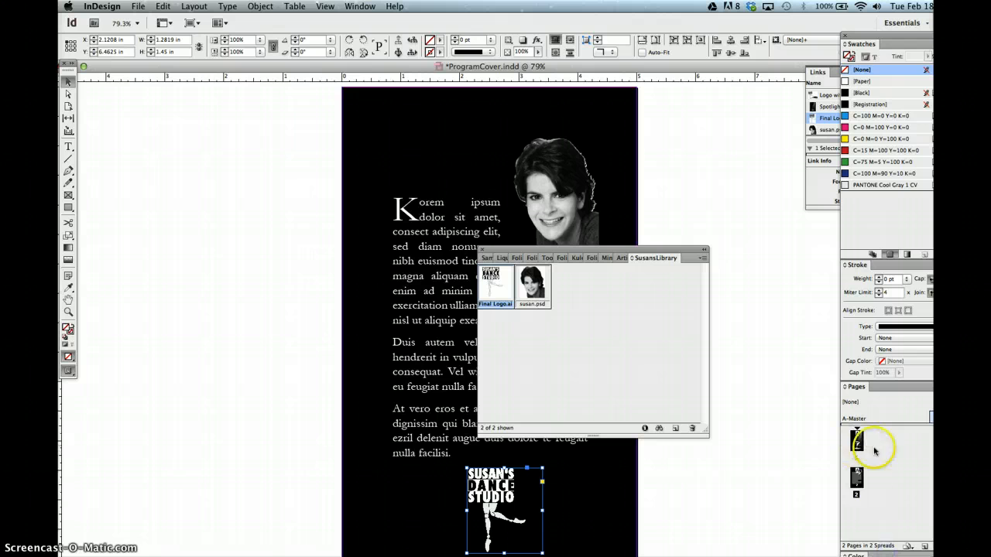
click(909, 408)
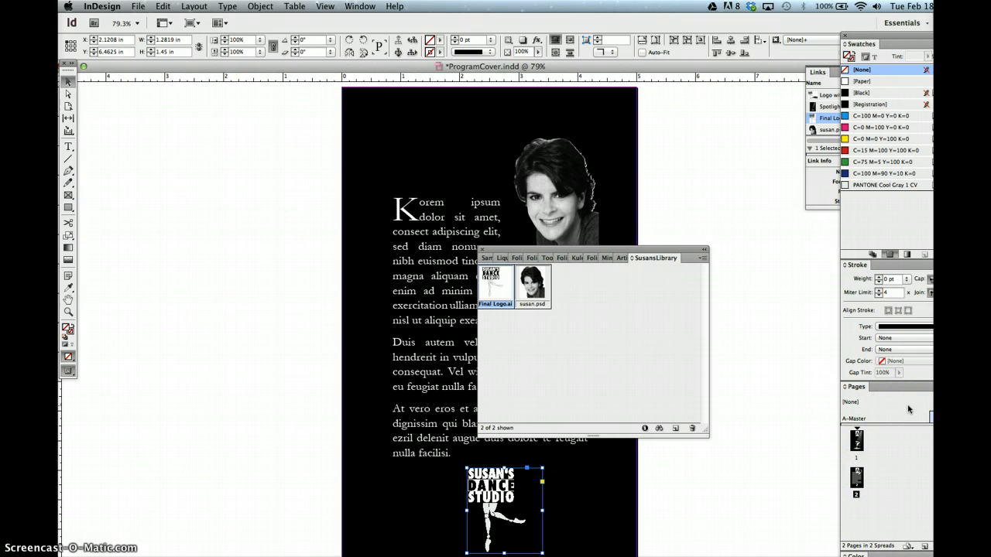
double_click(856, 439)
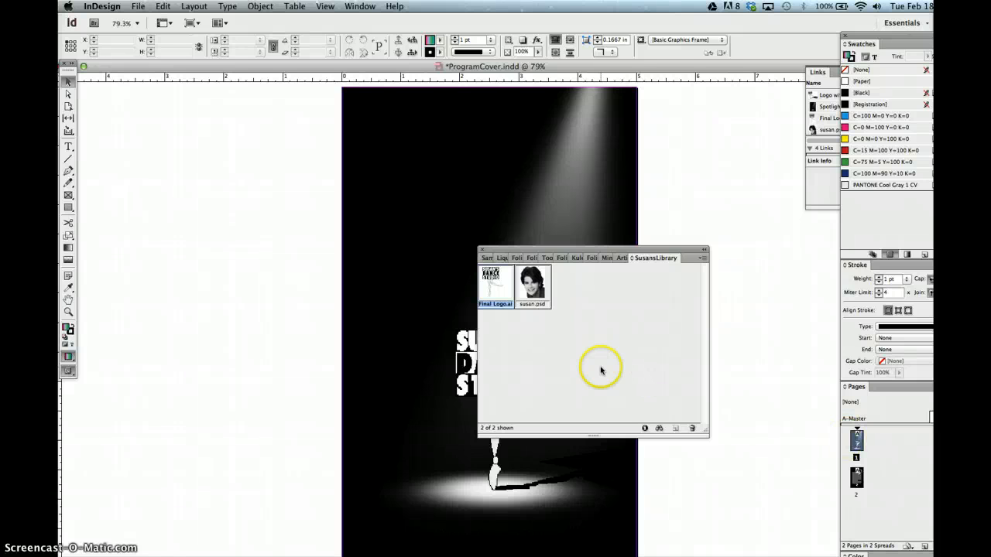
click(703, 259)
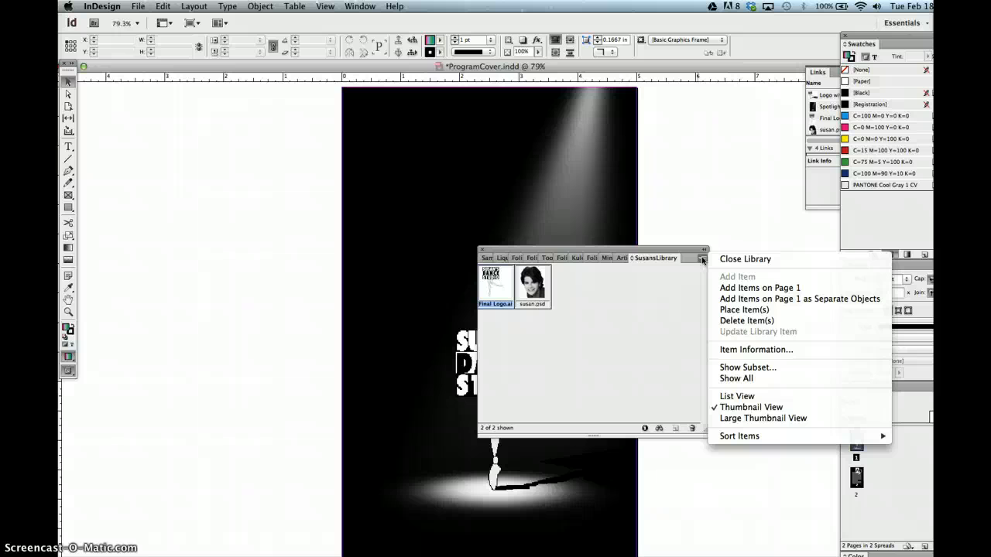
click(873, 300)
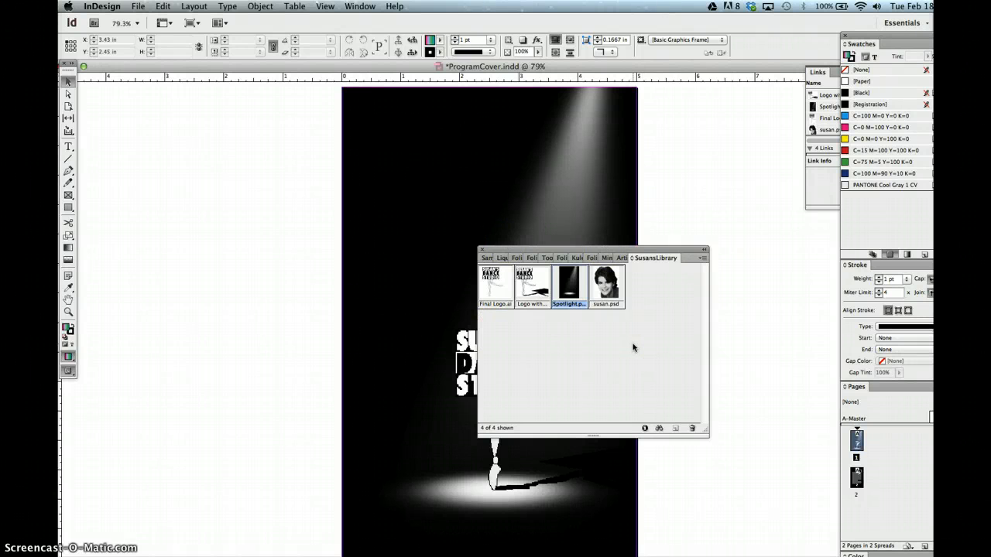
- Shrink the SusansLibrary window and move it beside the page to uncover the cover artwork
drag(707, 436, 661, 364)
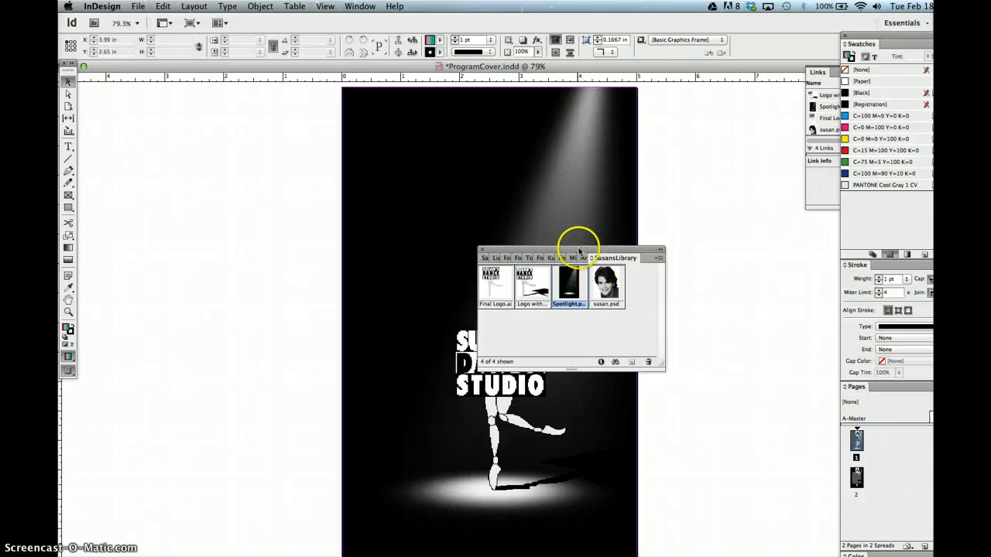
drag(579, 249, 784, 250)
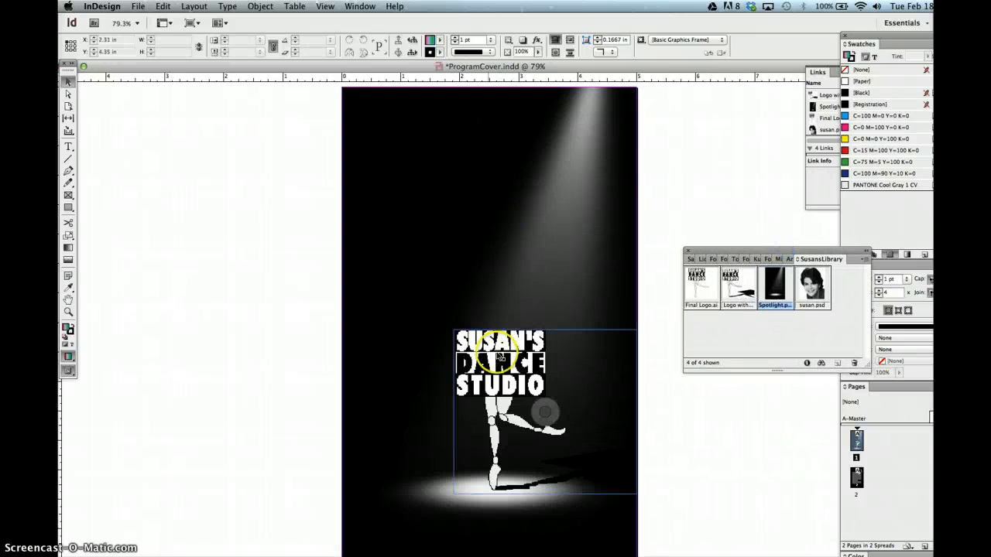
scroll(643, 175, up, 3)
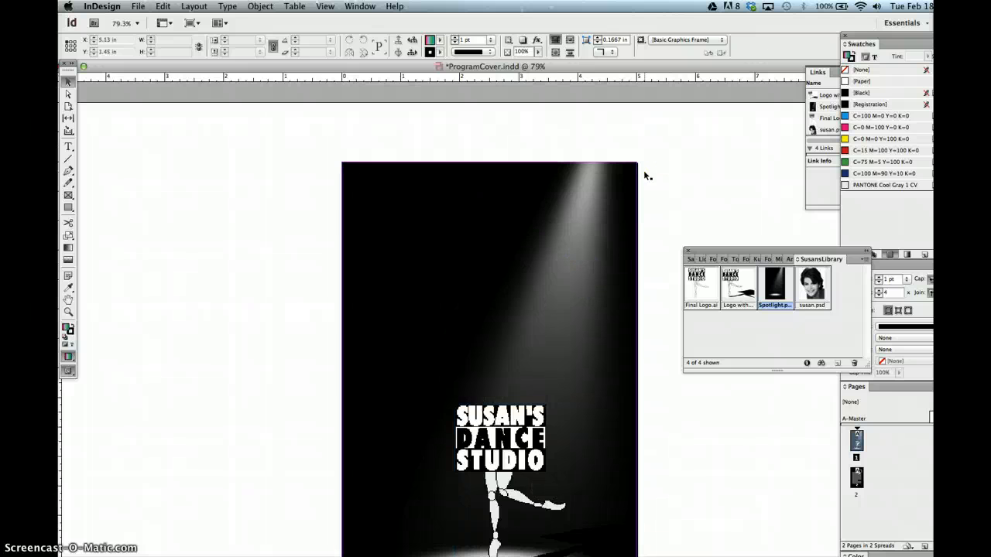
scroll(645, 175, down, 15)
scroll(644, 175, up, 15)
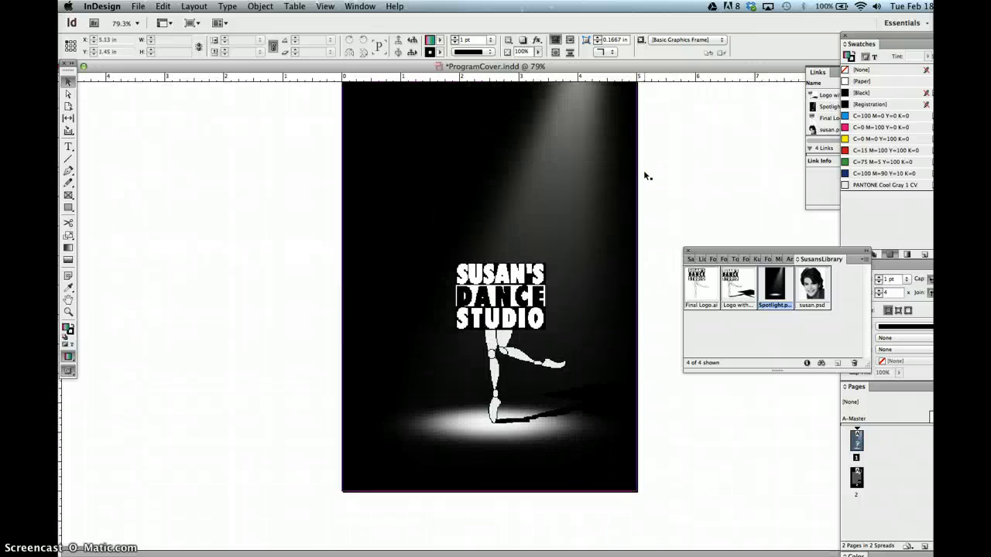
scroll(643, 170, up, 3)
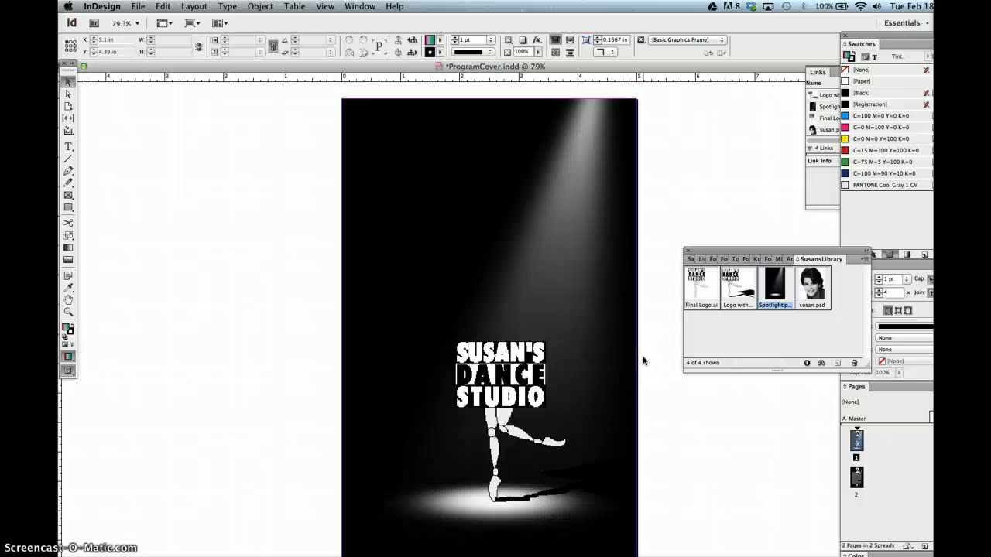
- Save ProgramCover.indd and close the document
click(248, 348)
key(super+s)
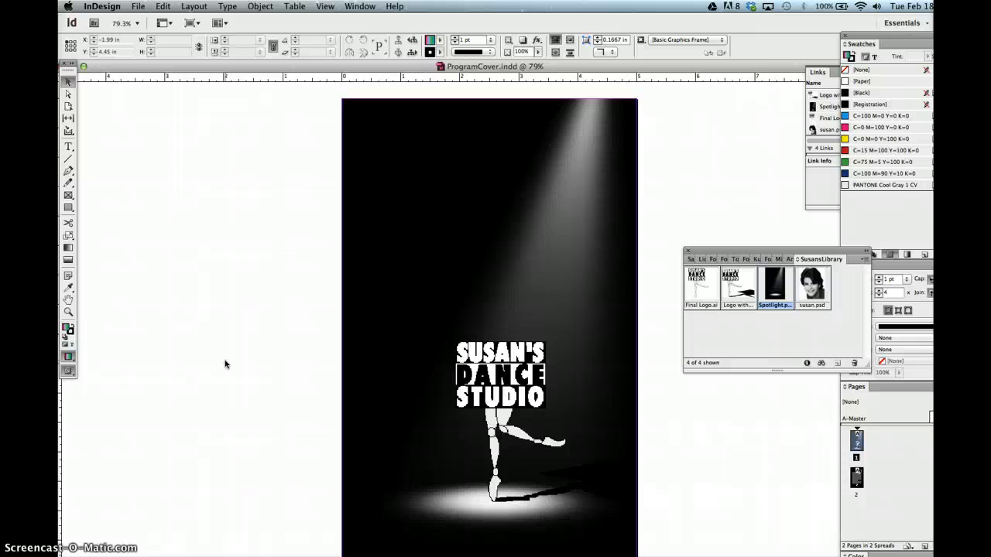
drag(104, 71, 162, 69)
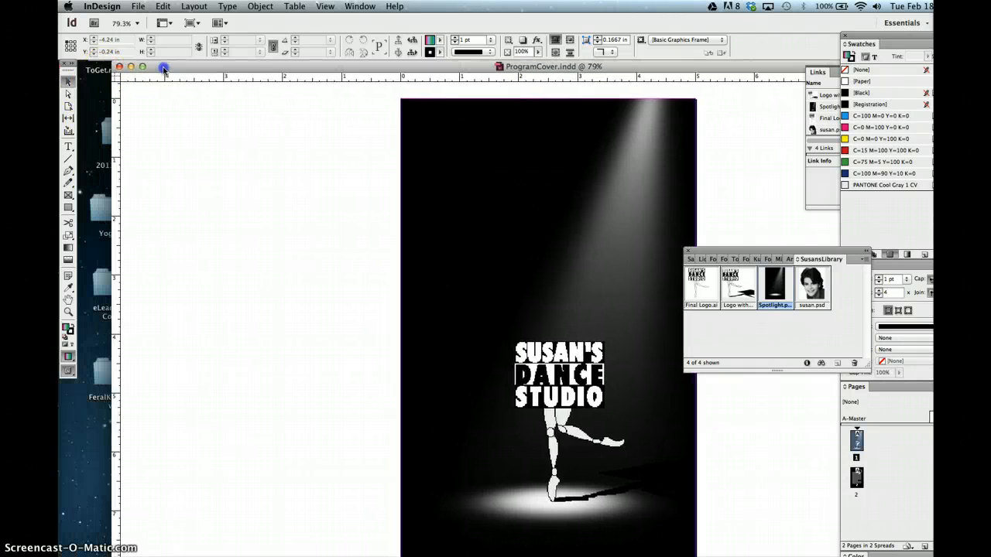
click(120, 68)
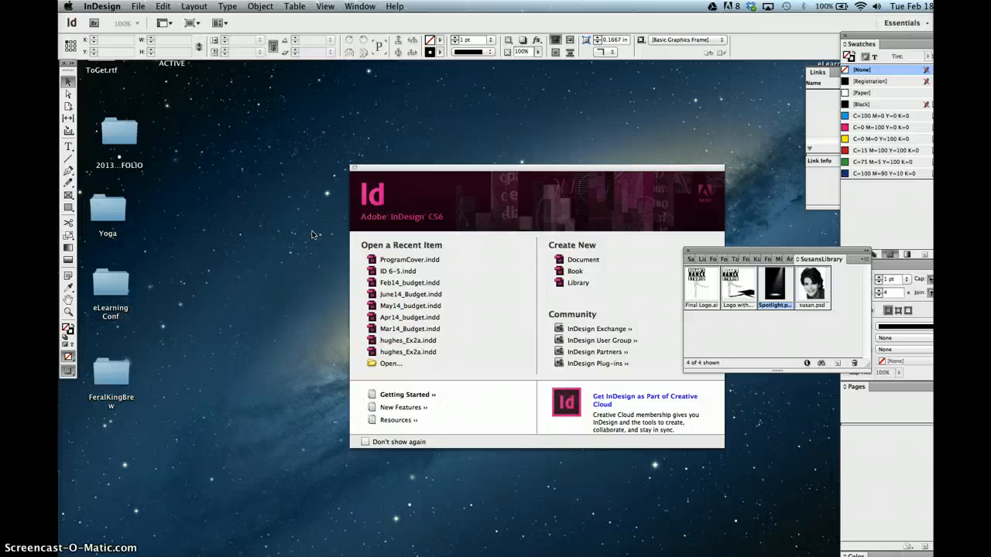
- Open ID 6-6.indd from the Chapter 6 folder, updating its modified links and accepting the missing-font substitution
key(super+o)
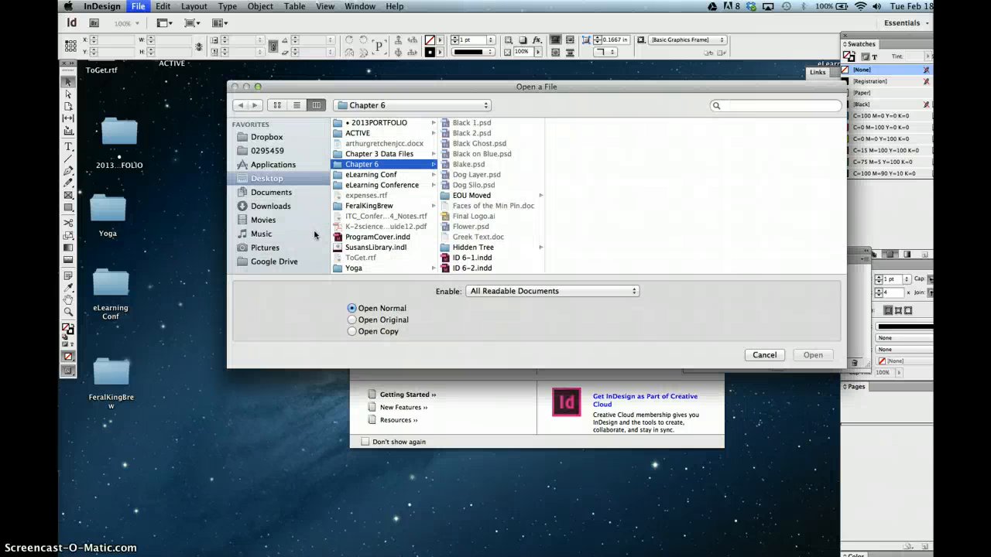
scroll(490, 209, down, 5)
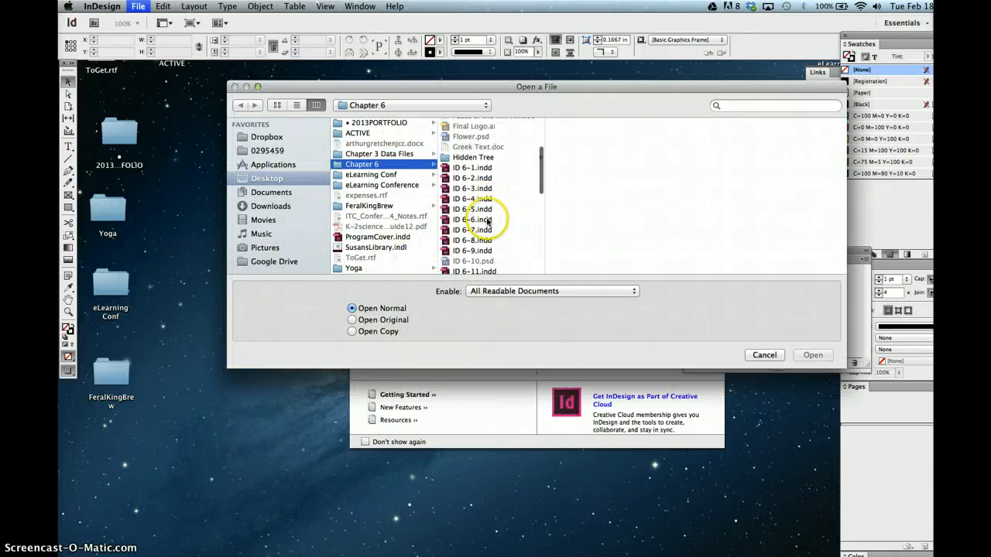
click(488, 219)
click(813, 355)
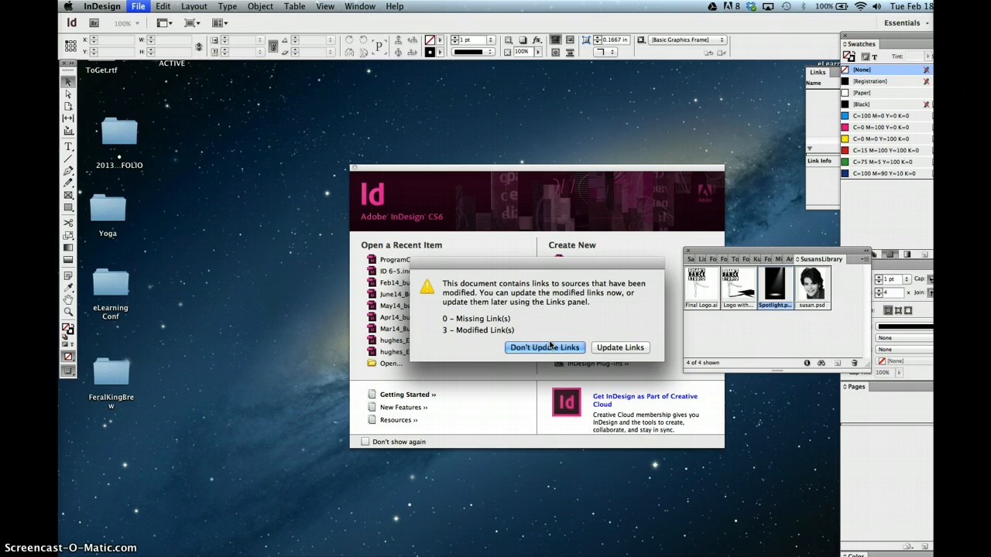
click(624, 348)
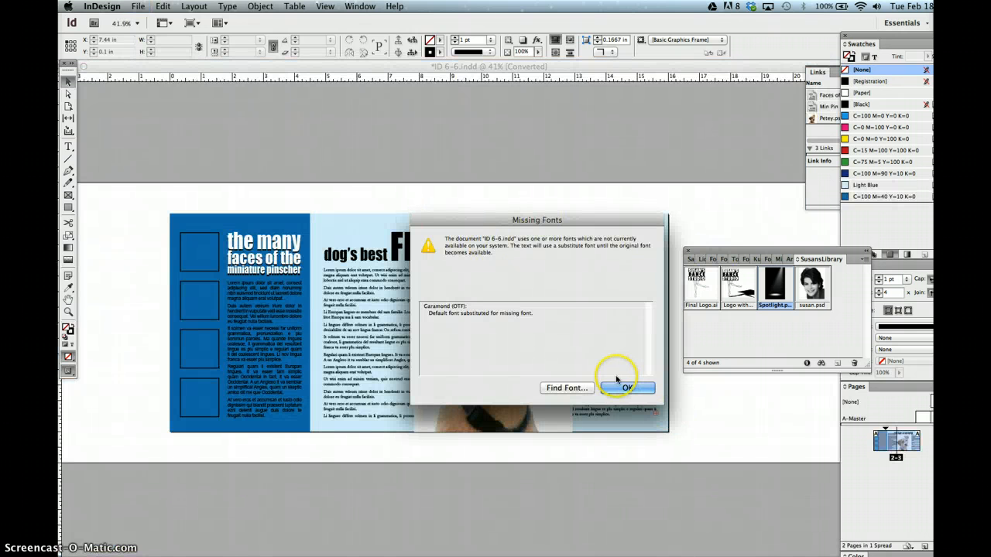
click(622, 387)
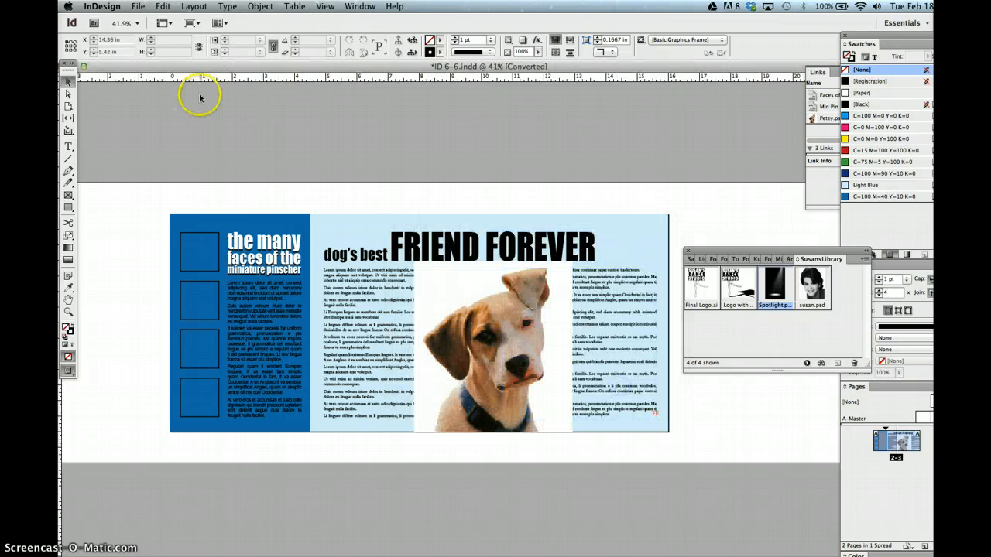
- Save a renamed version of the document as DogsBestFriend.indd on the Desktop
click(138, 7)
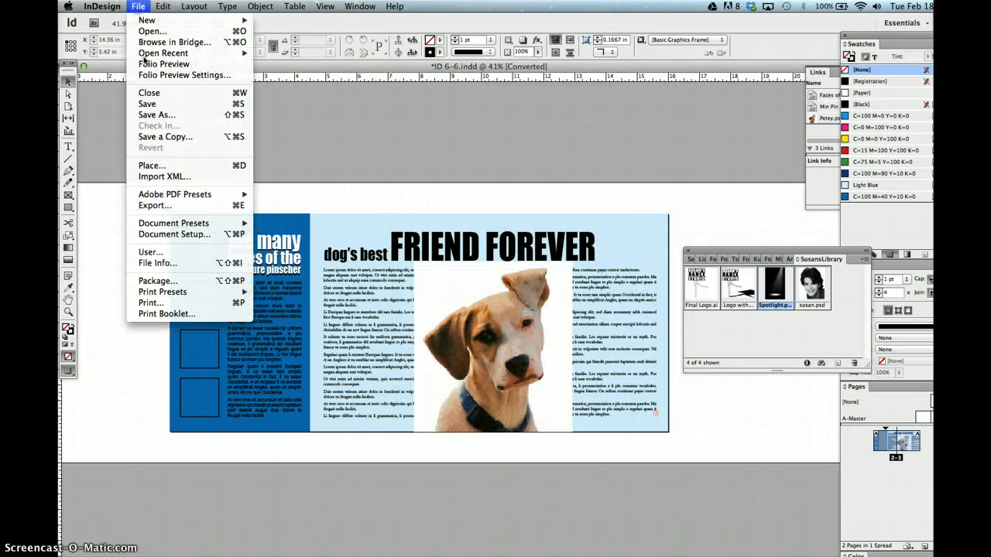
click(151, 115)
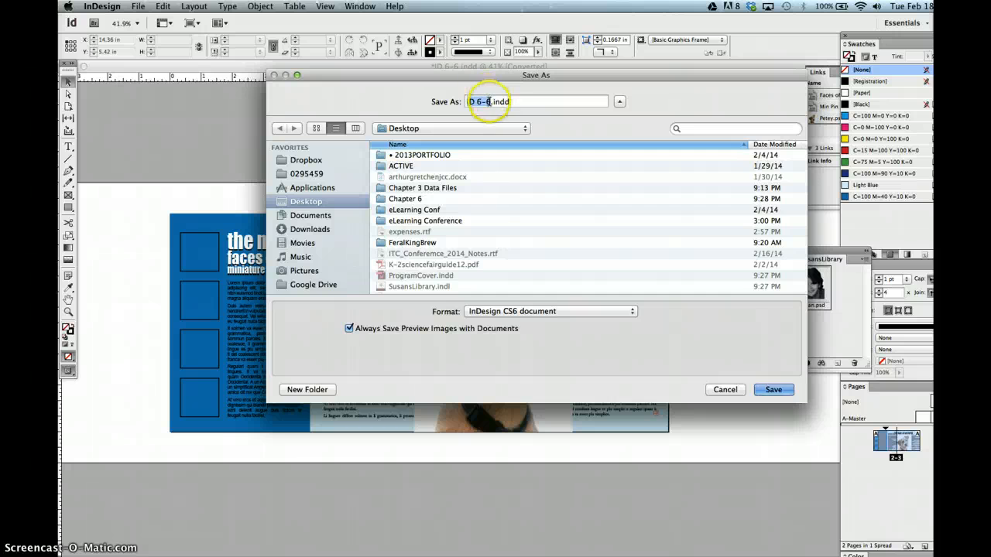
text(DogsBest)
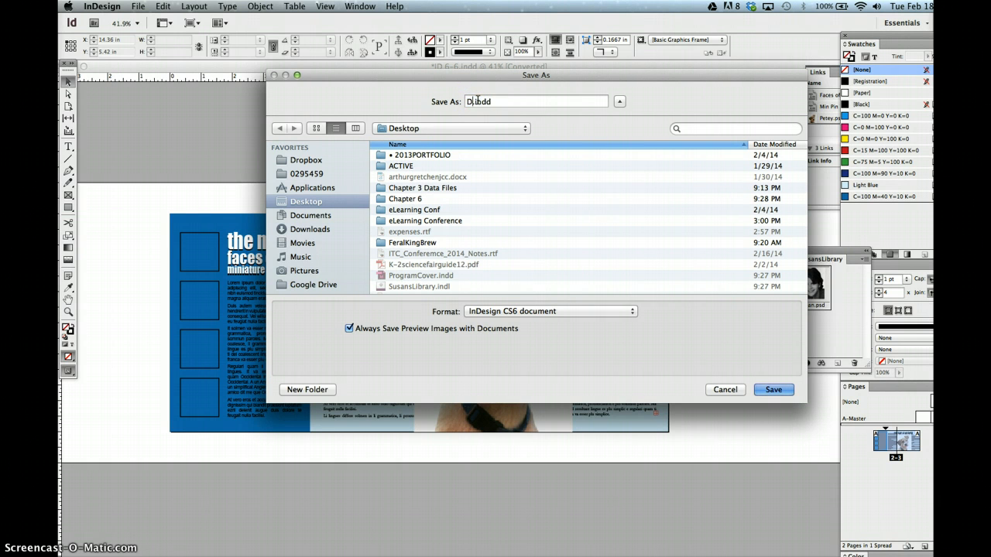
text(Friend)
click(772, 390)
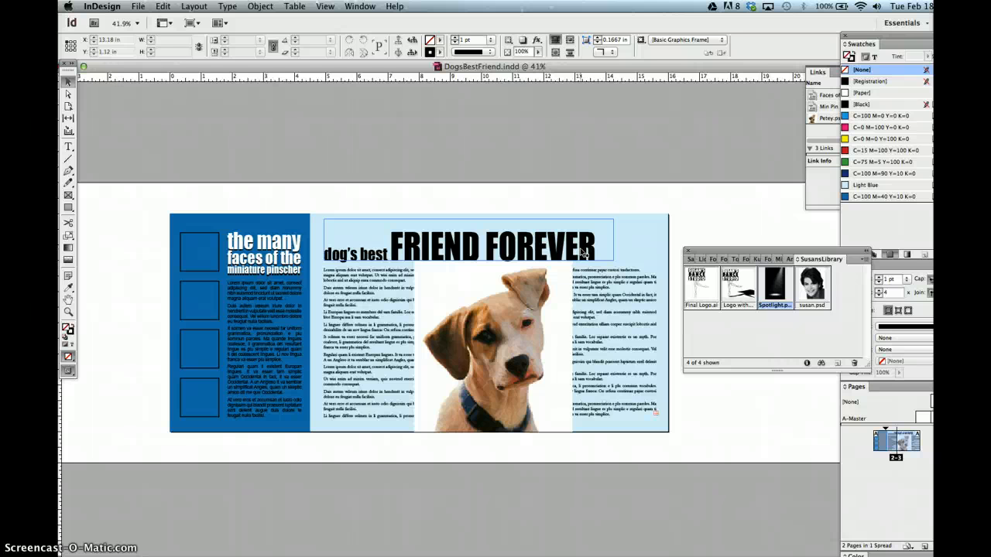
- Clear the open side panels, then show Mini Bridge with Bridge launched and move it fully into view
key(Tab)
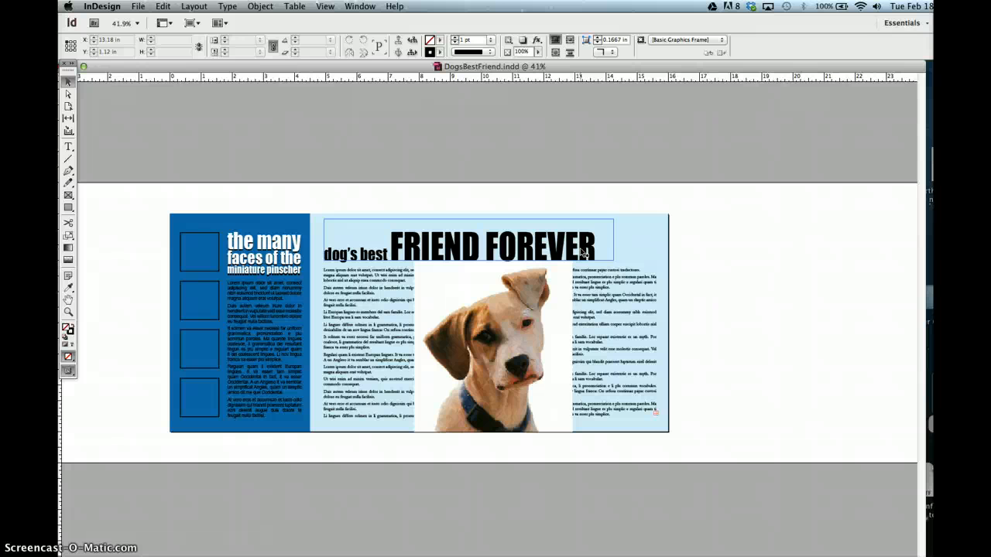
click(511, 144)
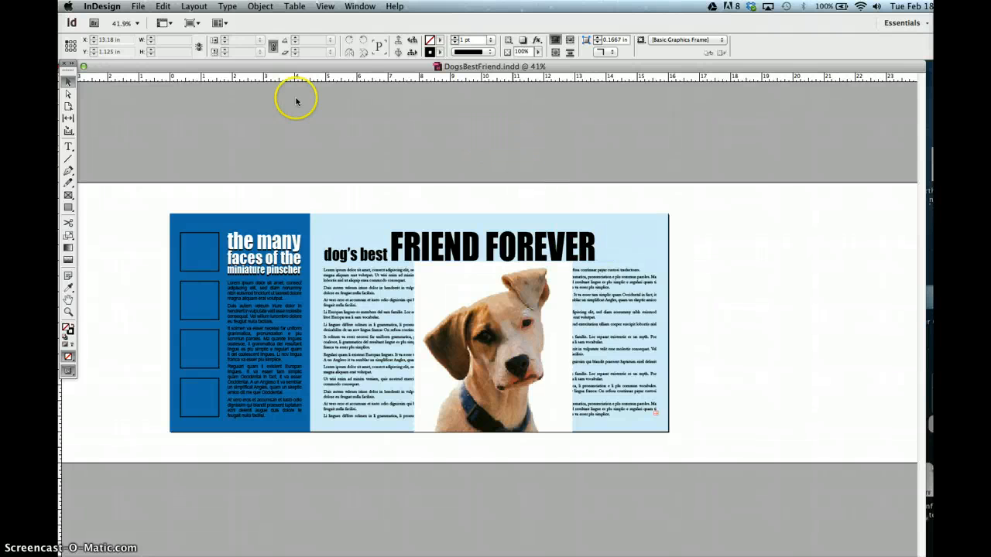
click(354, 6)
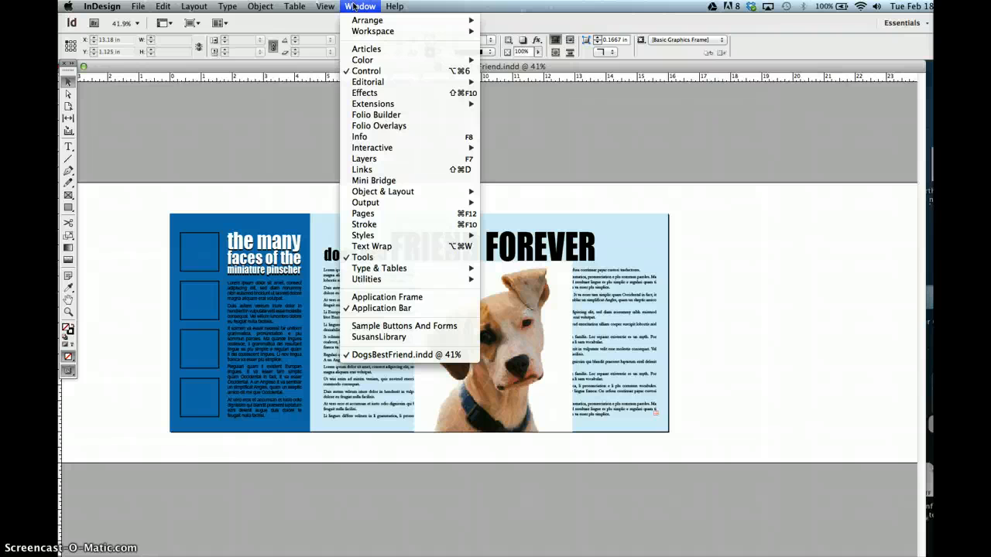
click(371, 182)
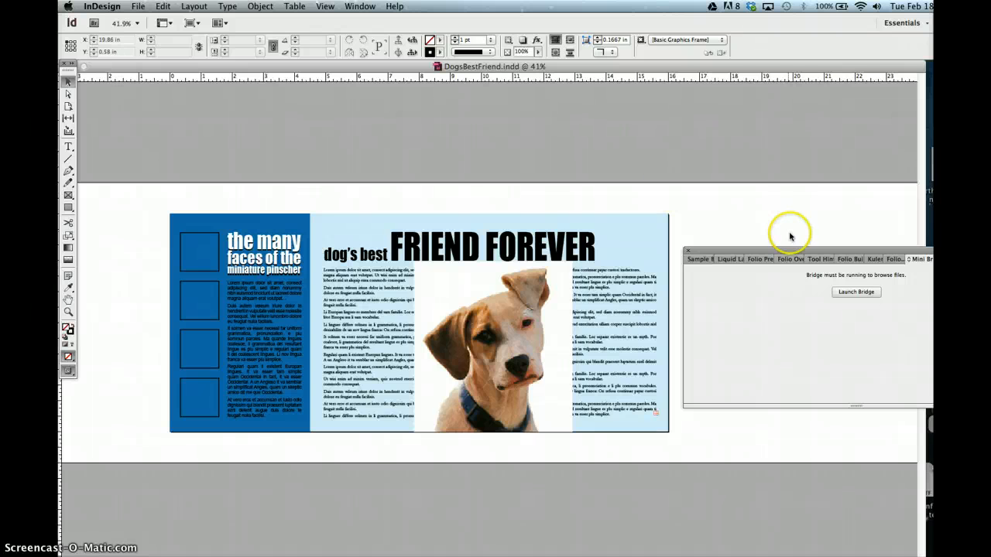
click(852, 292)
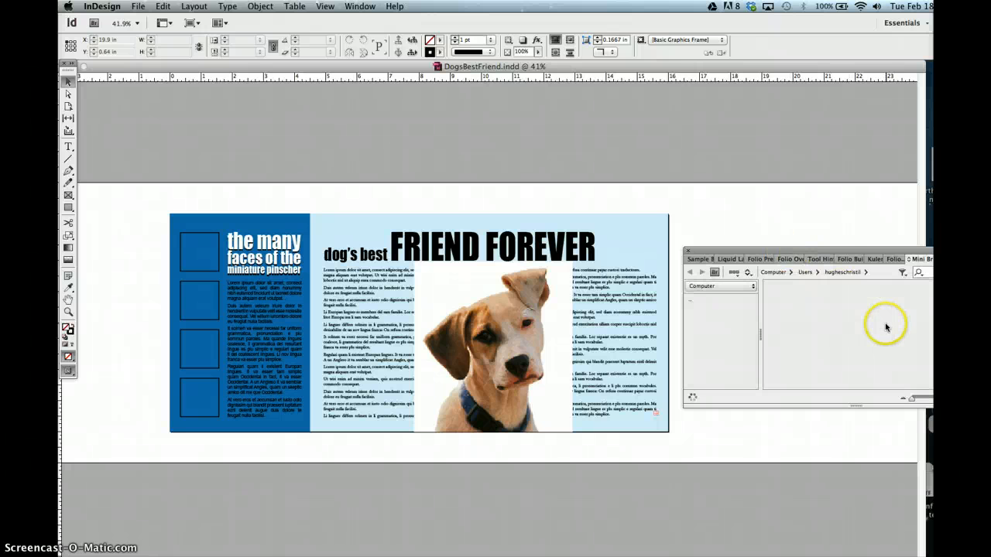
drag(833, 250, 656, 221)
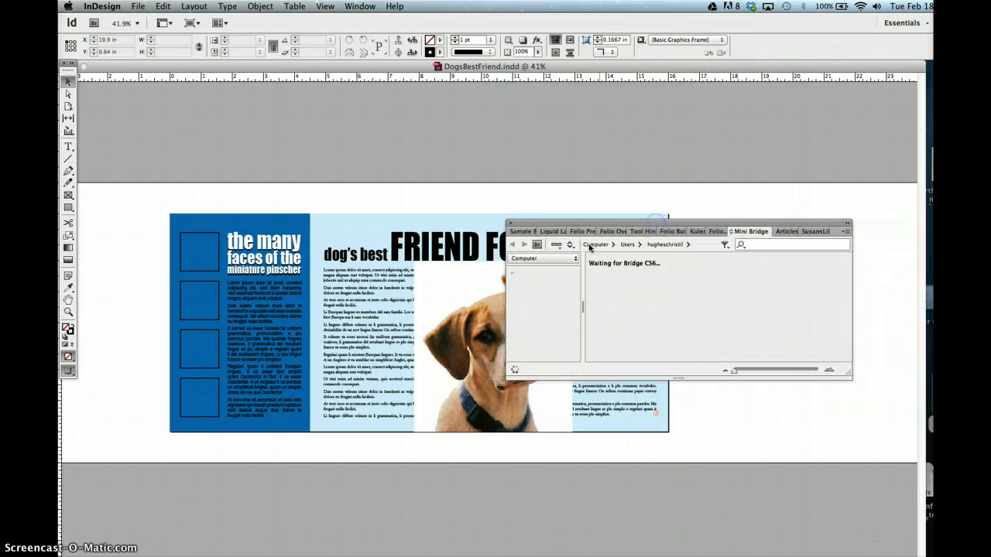
- Browse in Mini Bridge to the Chapter 6 folder on the Desktop to show its image thumbnails
click(553, 259)
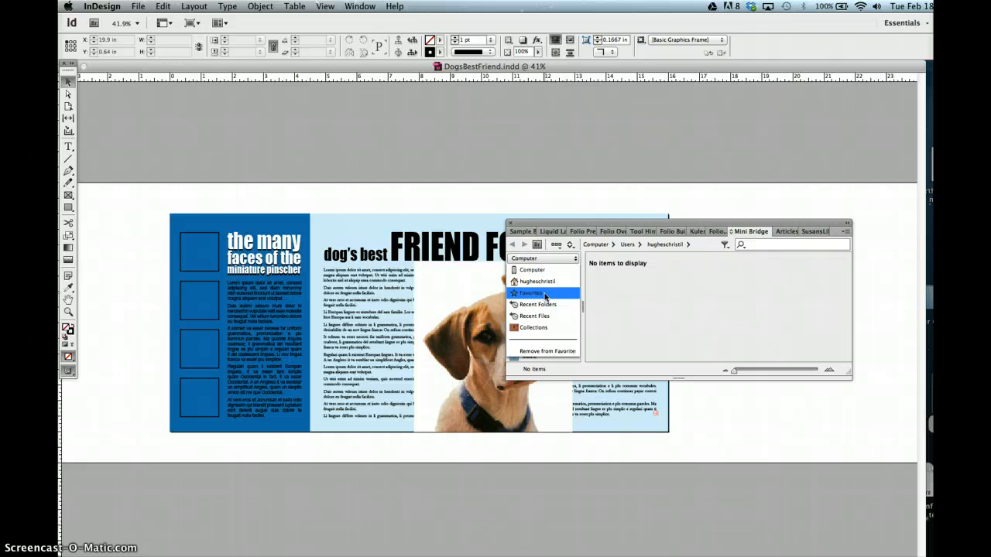
click(622, 328)
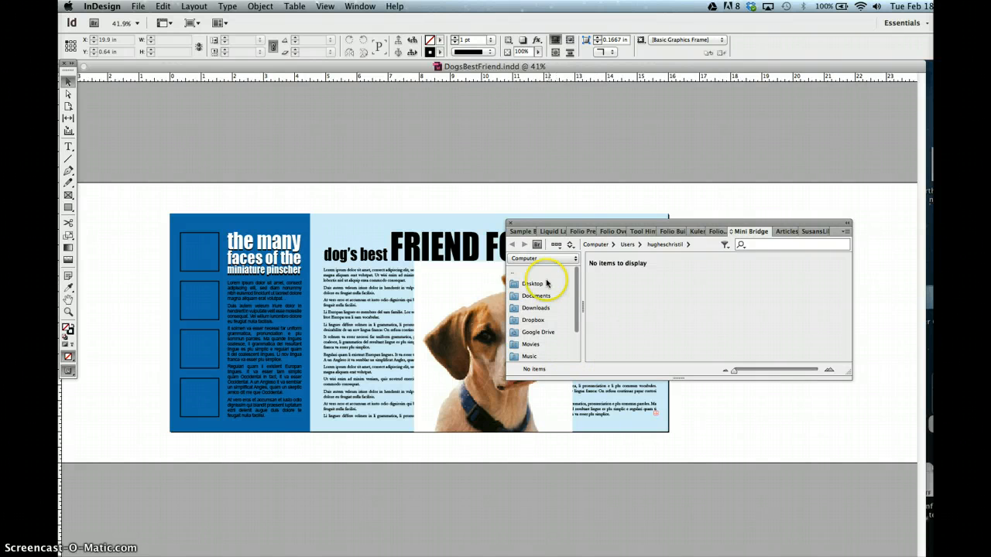
double_click(534, 284)
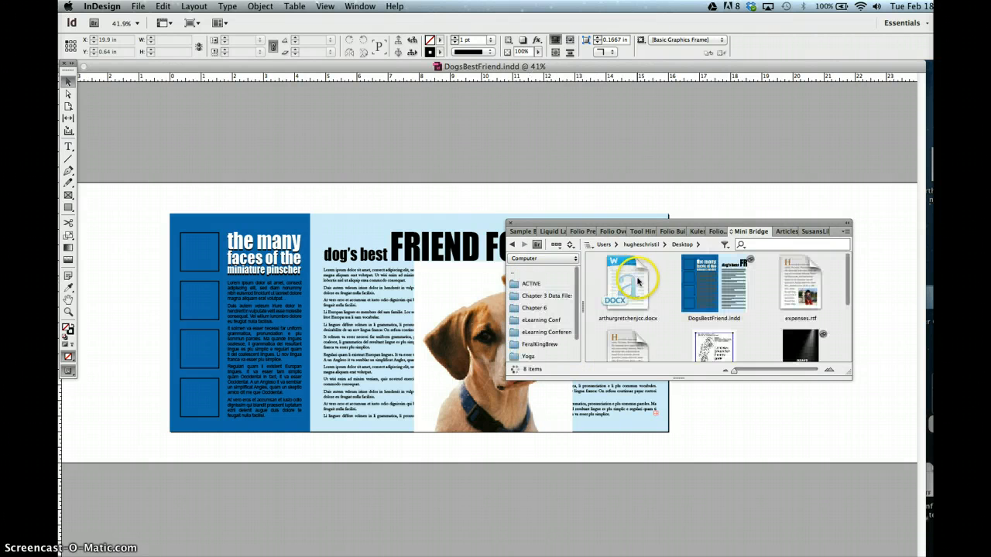
scroll(639, 282, down, 3)
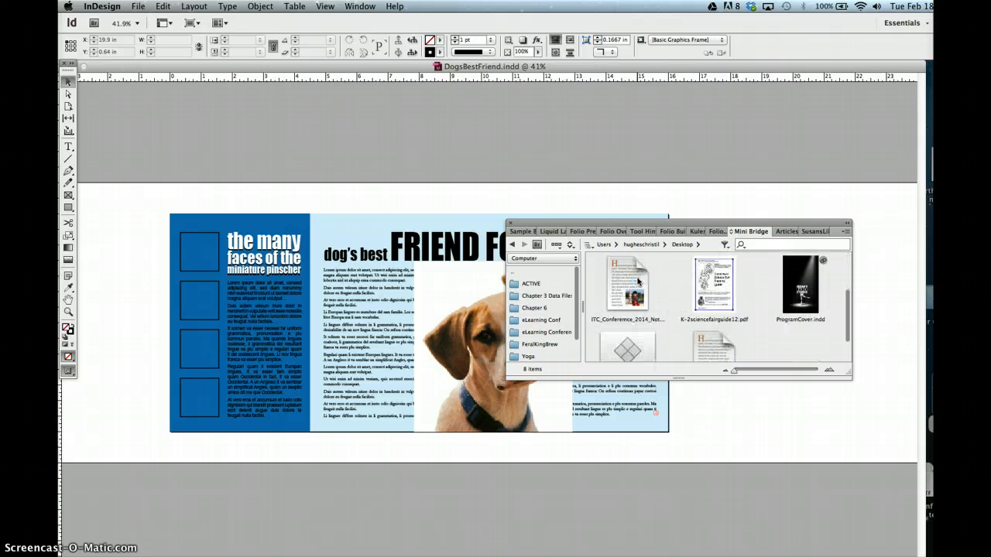
click(546, 310)
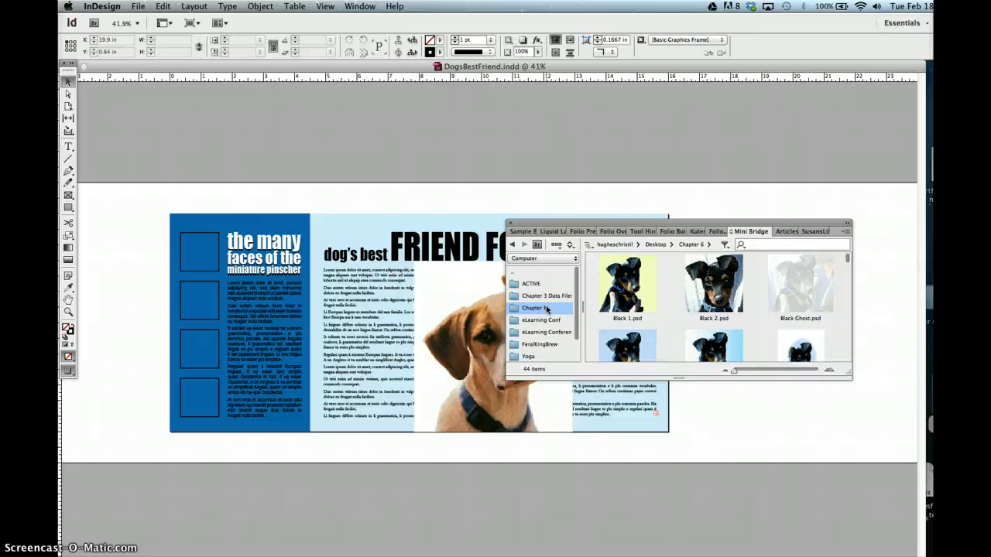
click(735, 371)
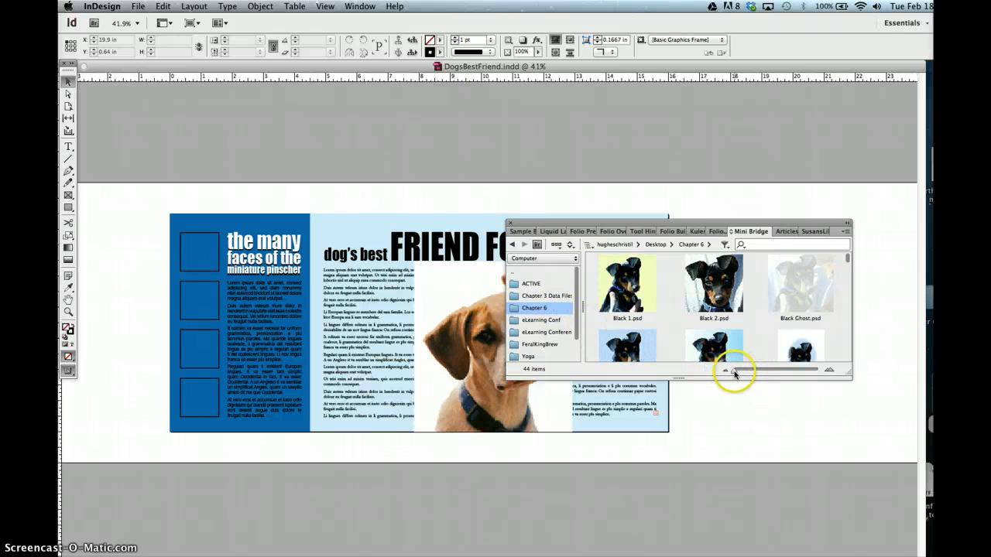
- Reduce the Mini Bridge thumbnail size and look through the Chapter 6 files for the miniature pinscher photos
mouse_move(735, 371)
mouse_down()
mouse_move(782, 370)
mouse_move(727, 369)
mouse_move(740, 365)
mouse_up()
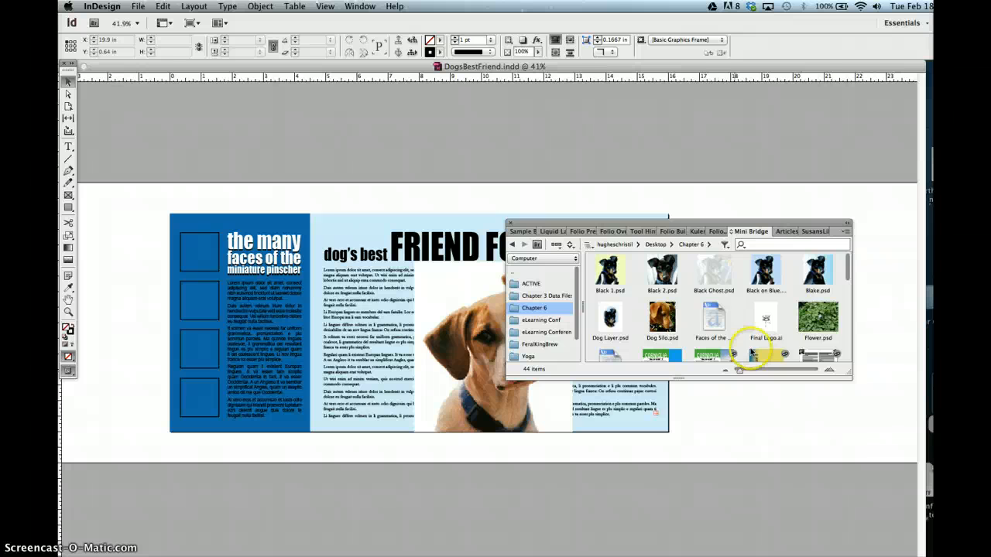
scroll(803, 314, down, 2)
click(839, 292)
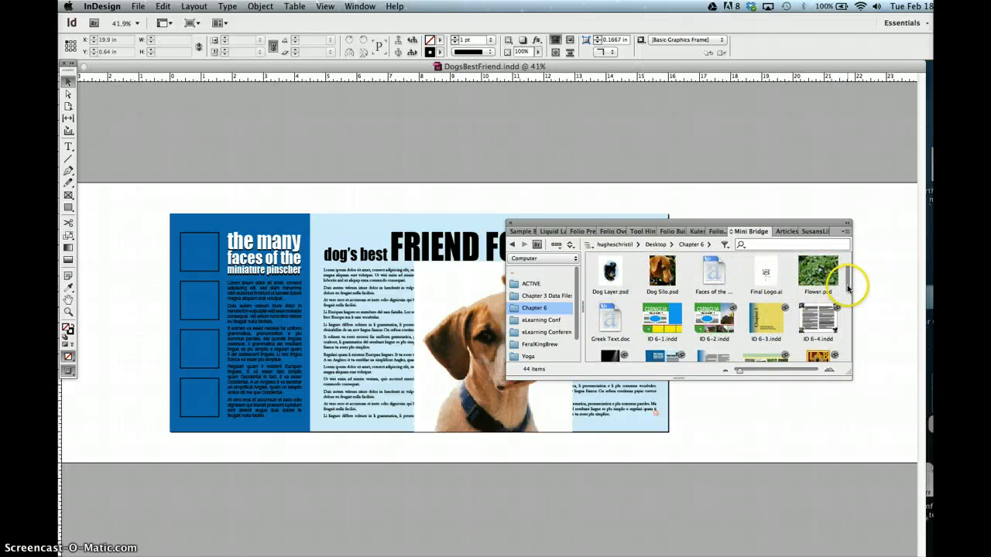
mouse_move(842, 288)
mouse_down()
mouse_move(842, 334)
mouse_move(843, 282)
mouse_up()
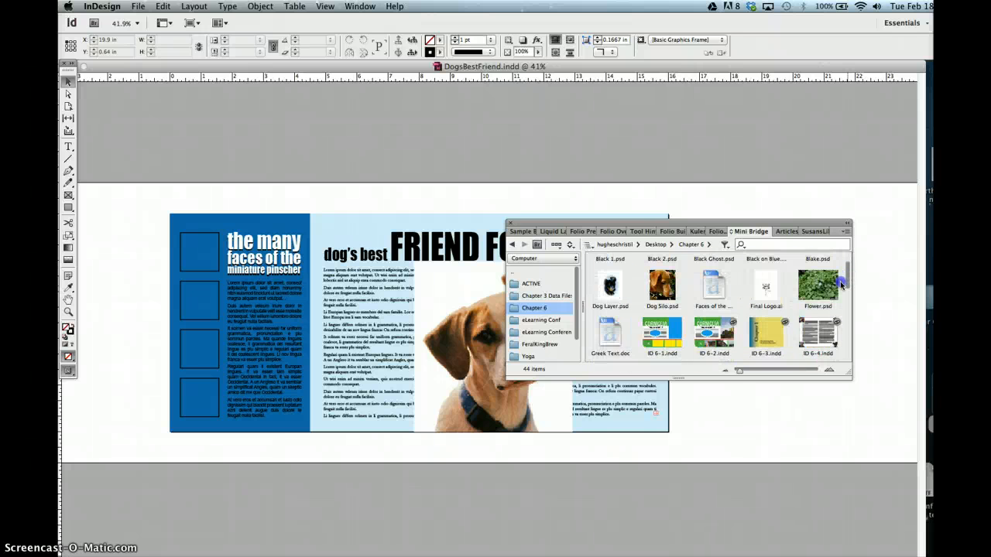
scroll(761, 292, down, 5)
scroll(760, 294, up, 2)
scroll(761, 292, up, 3)
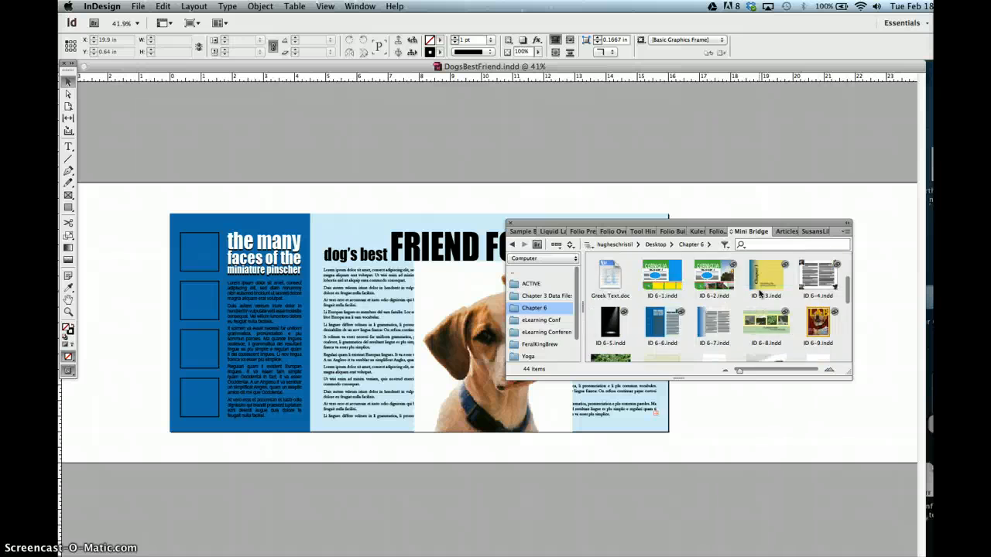
scroll(761, 292, down, 5)
scroll(761, 291, up, 3)
scroll(760, 292, up, 3)
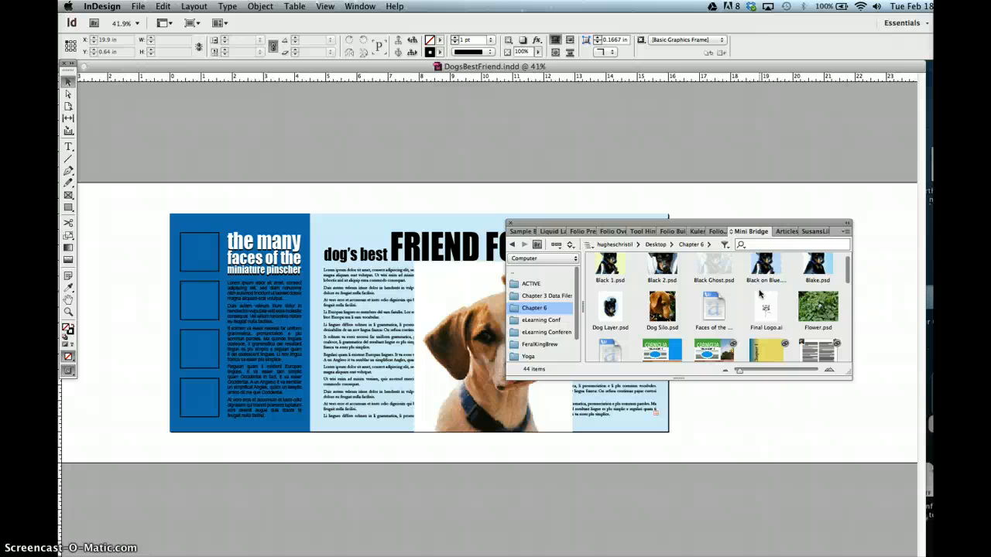
- Select Black 1.psd, Black 2.psd, Red 1.psd and Red 2.psd together in Mini Bridge
click(609, 268)
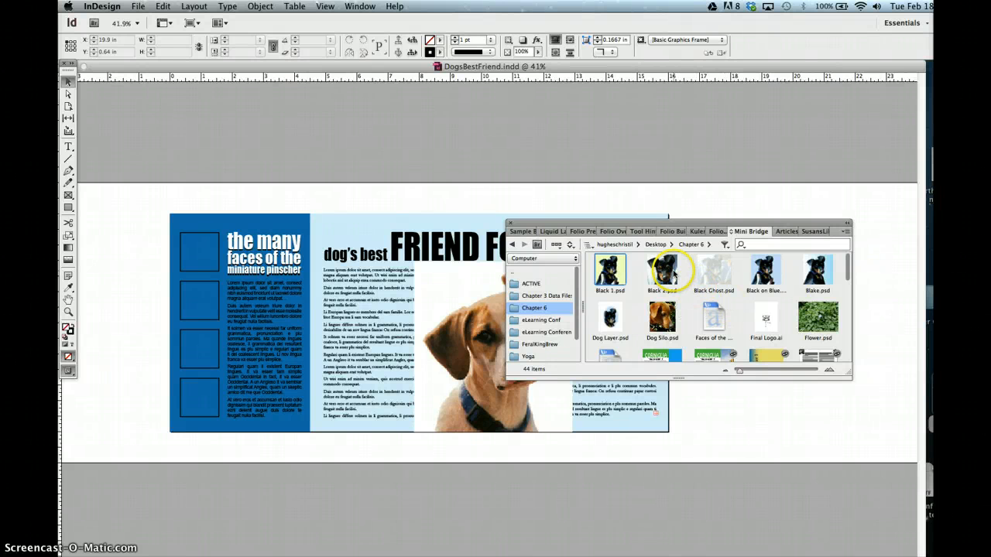
scroll(723, 283, down, 1)
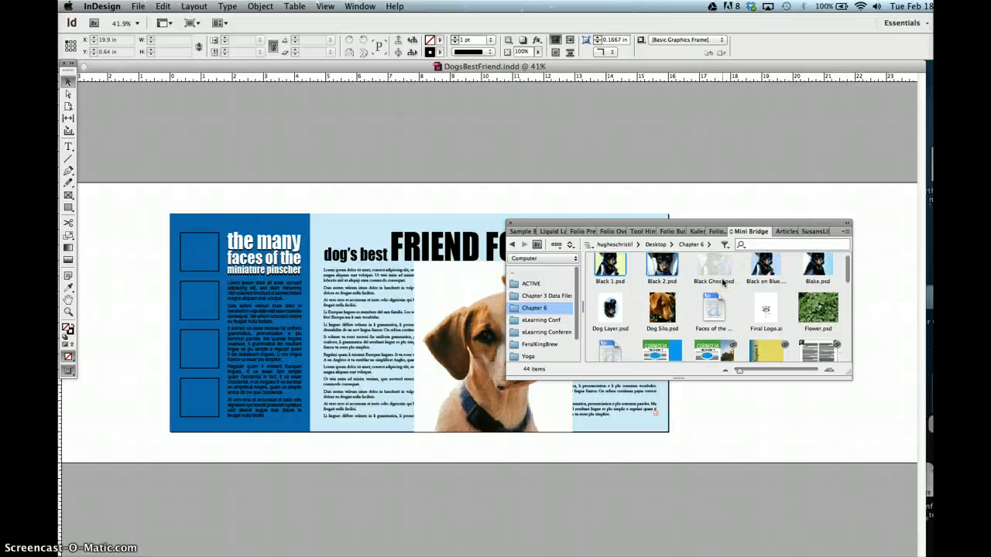
scroll(723, 283, down, 5)
scroll(722, 282, down, 5)
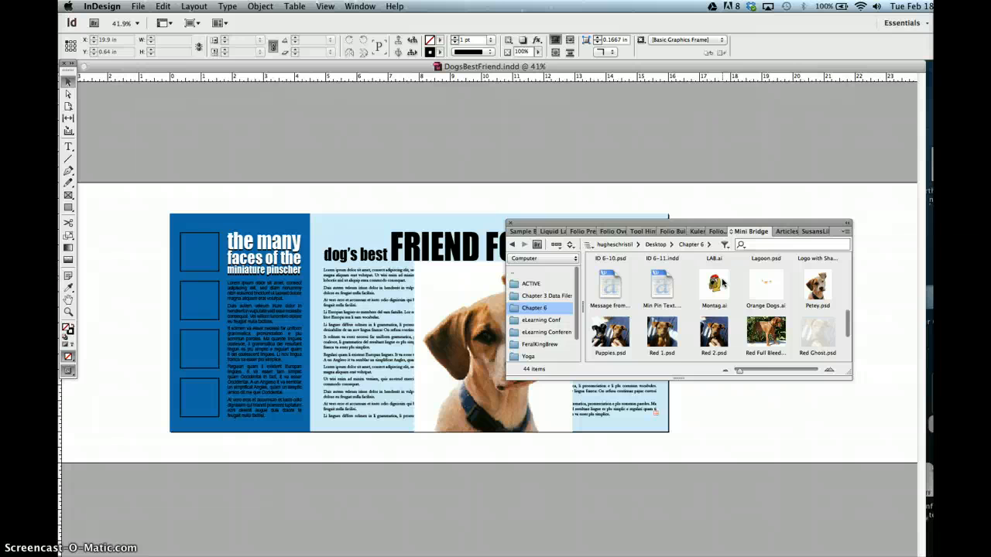
scroll(723, 283, down, 1)
scroll(722, 286, down, 3)
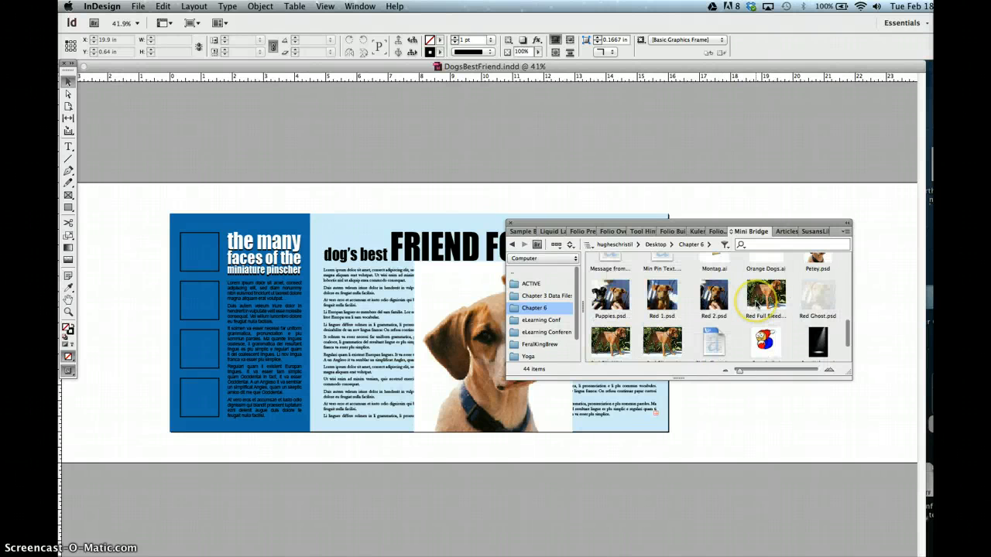
click(721, 298)
click(662, 297)
shift+click(714, 299)
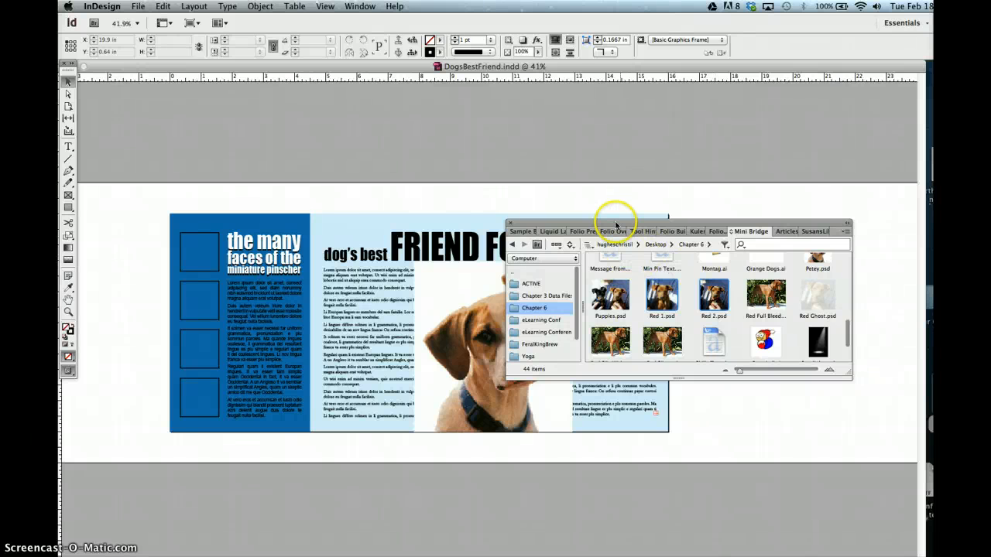
- Load the four selected photos from Mini Bridge into the place cursor, and collapse and move the panel group clear of the layout
drag(612, 224, 669, 144)
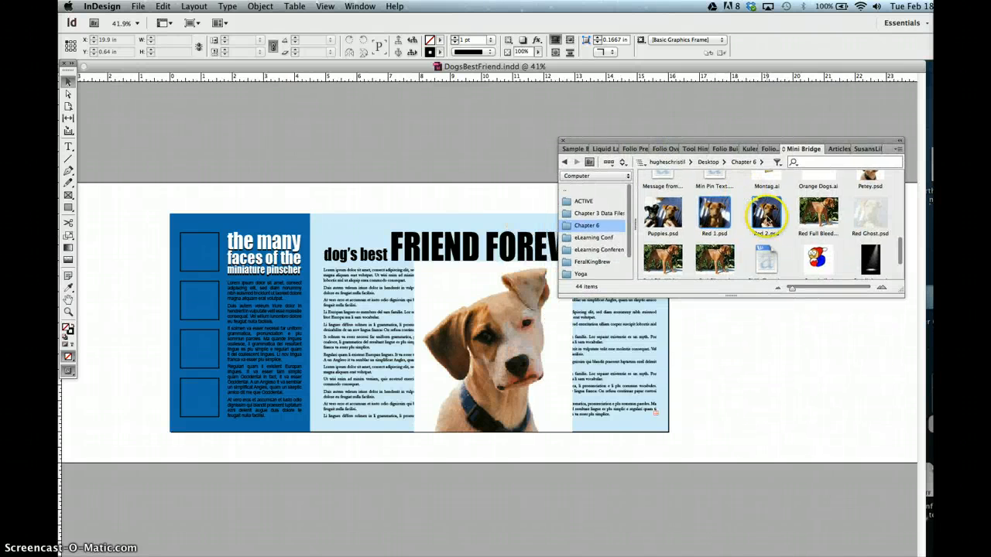
drag(760, 246, 744, 414)
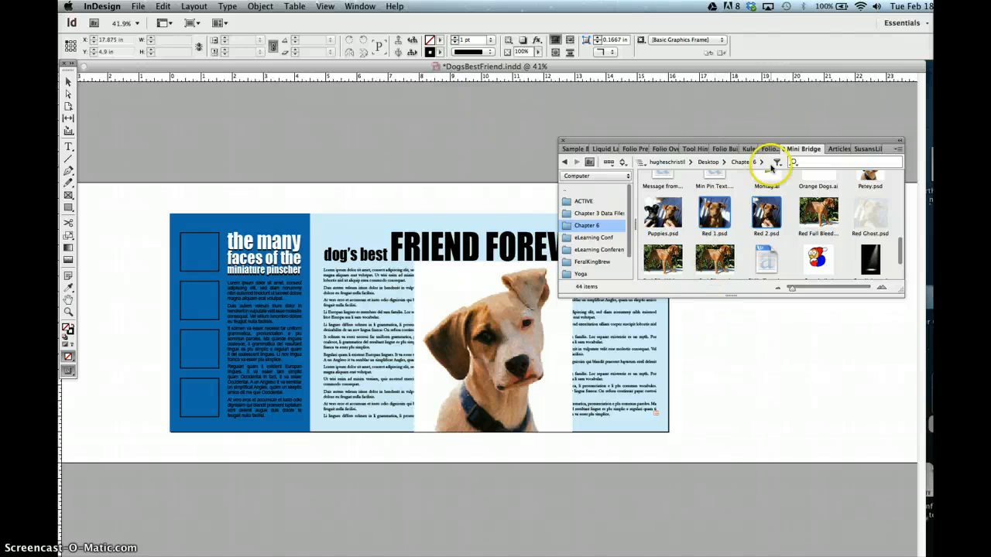
click(896, 141)
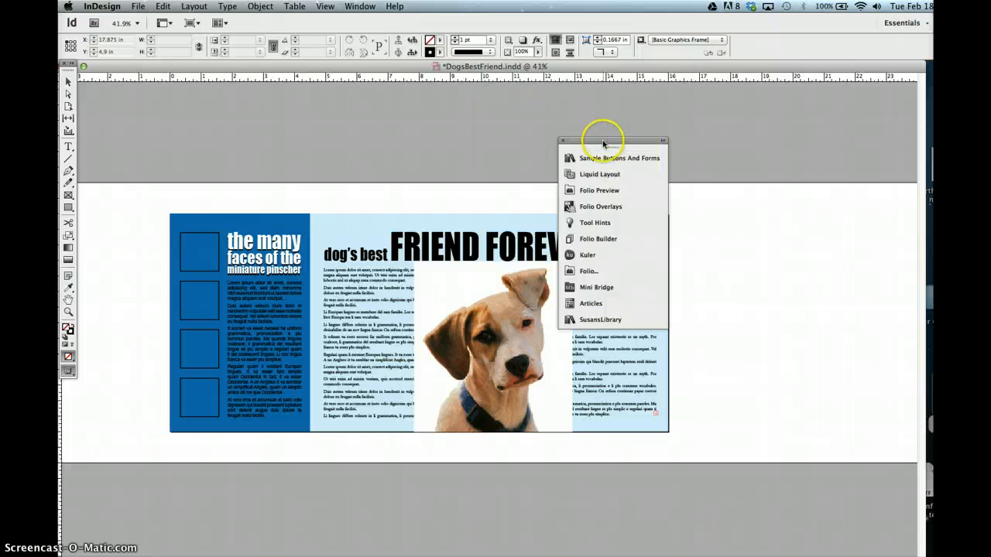
drag(644, 140, 921, 149)
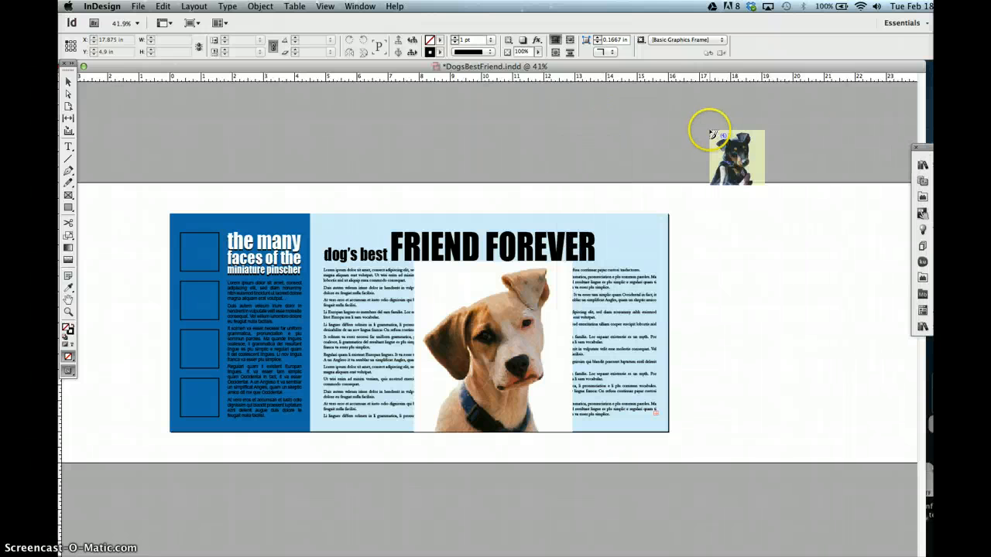
- Cycle repeatedly through the four loaded photos in the place cursor, leaving Black 1.psd as the next image to place
click(733, 276)
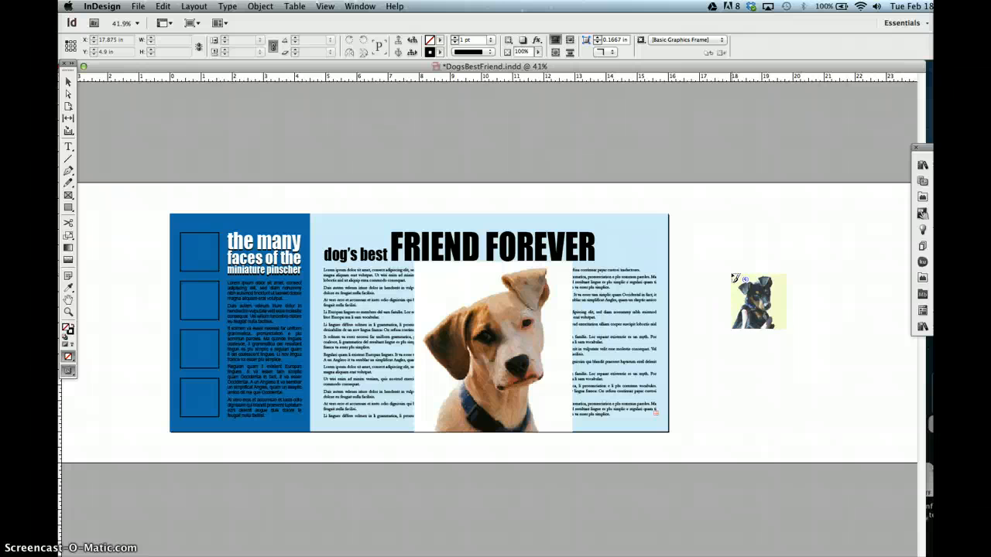
key(Right)
key(Left)
key(Right)
key(Right)
key(Right)
key(Right)
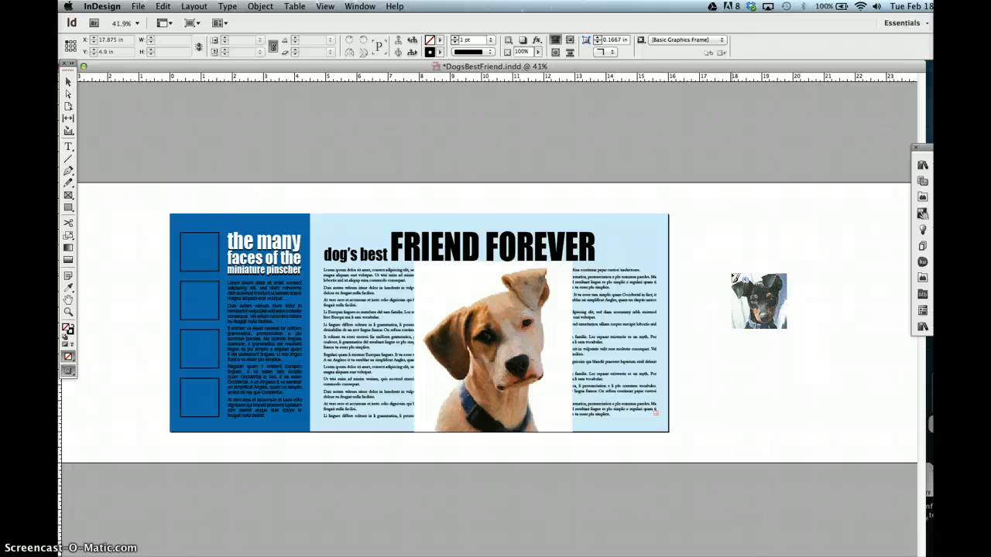
key(Right)
key(Right)
key(Right)
key(Right)
key(Right)
key(Right)
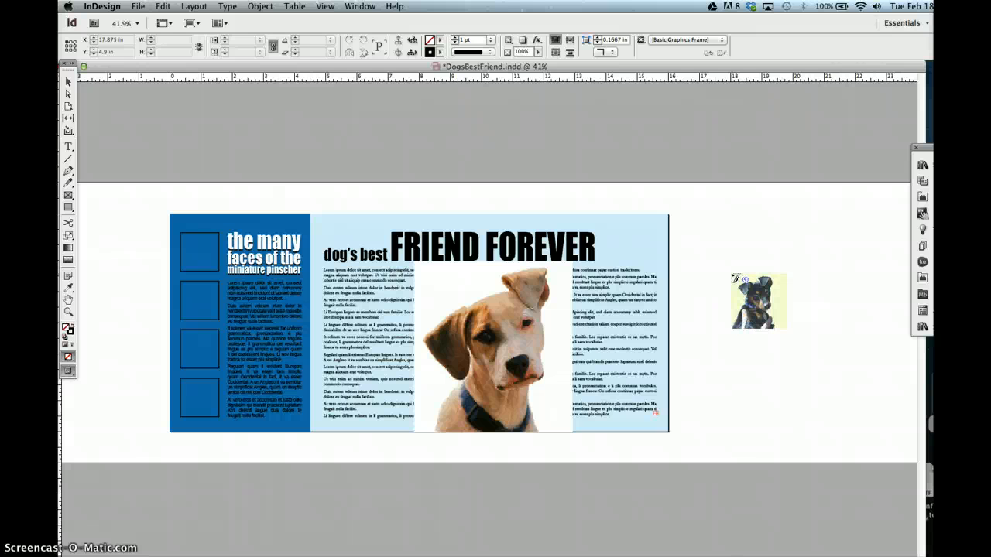
key(Right)
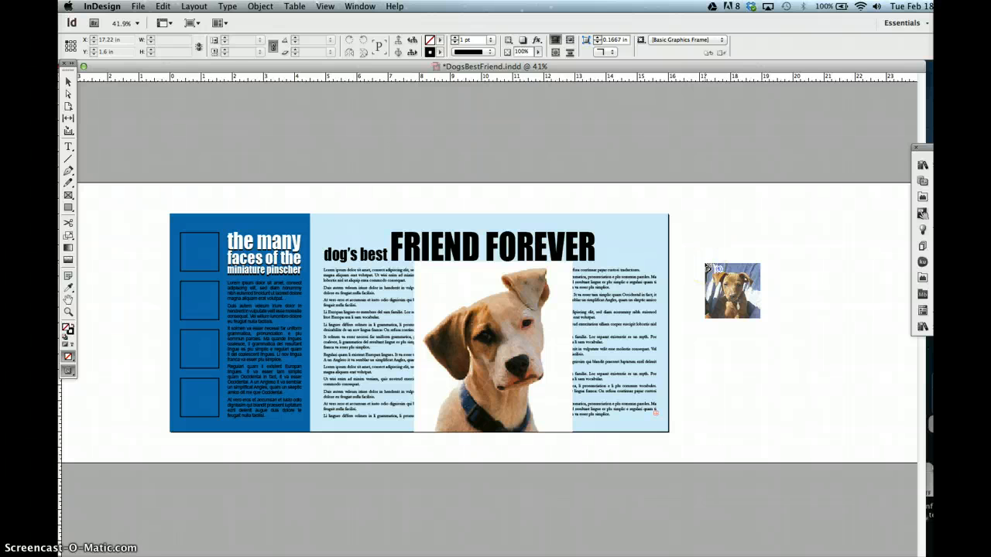
key(Right)
key(Right)
key(Right)
key(Right)
key(Right)
key(Right)
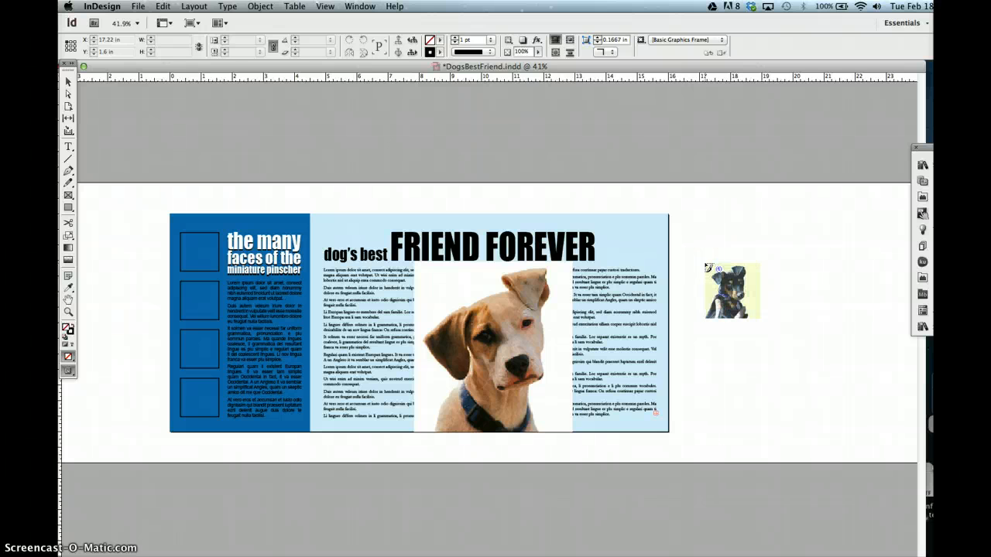
key(Right)
key(Right)
key(Right)
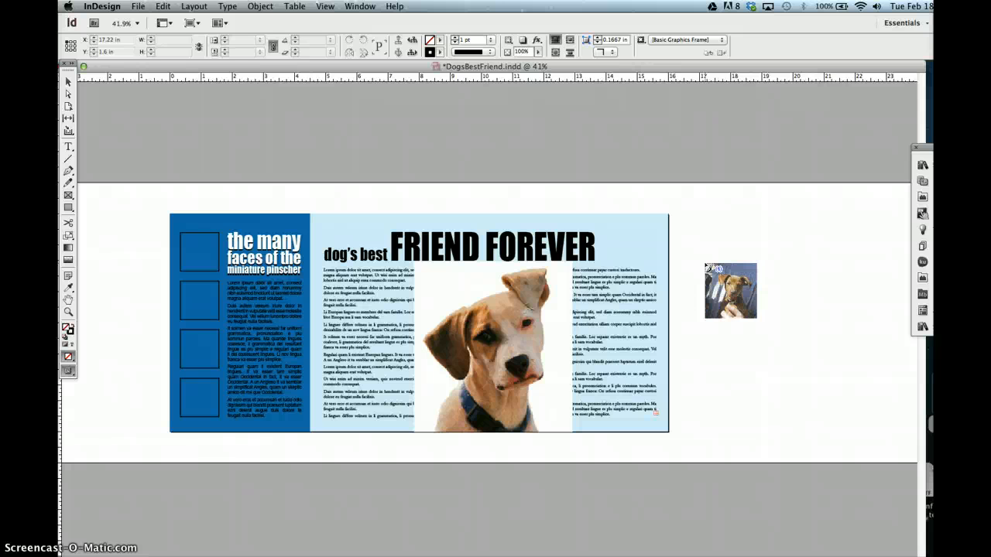
key(Right)
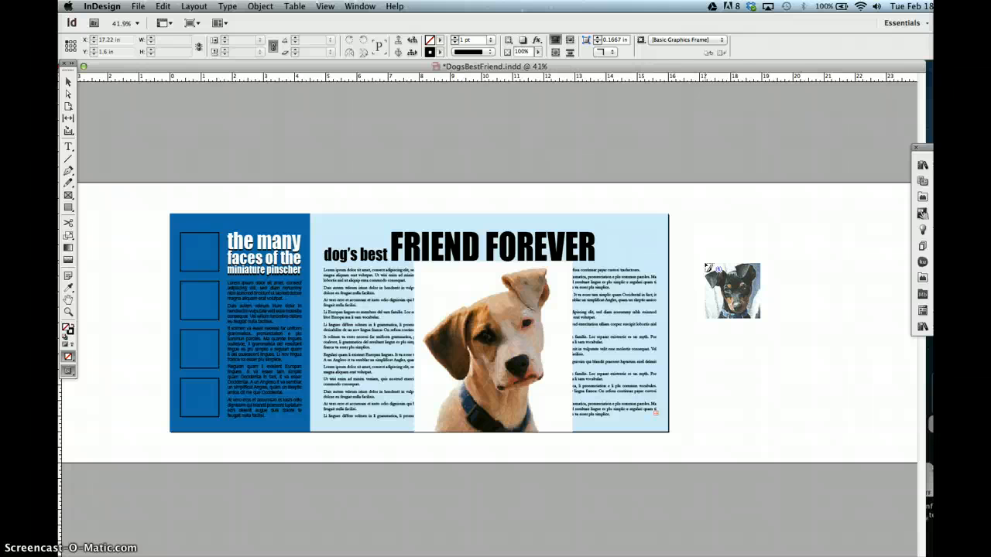
key(Right)
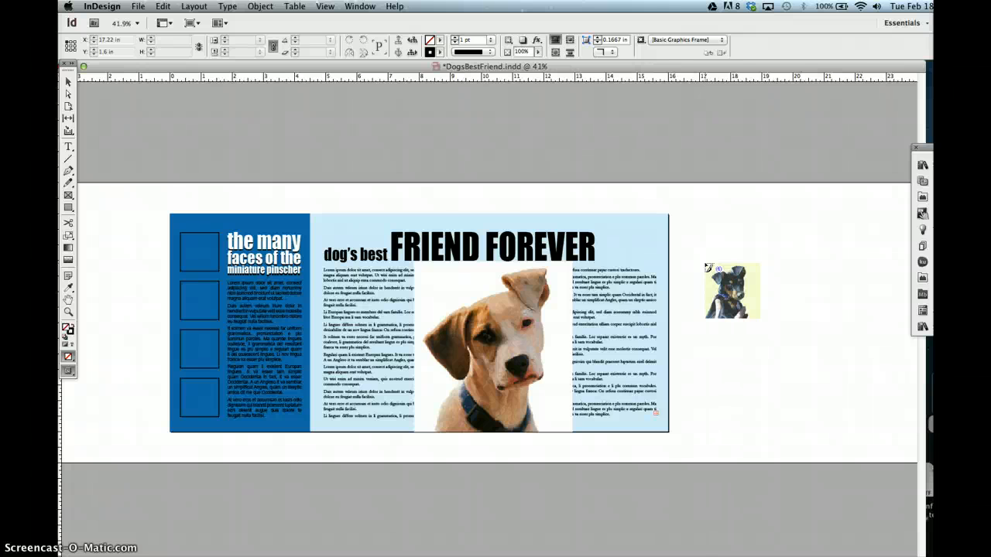
key(Right)
key(Right)
key(Right)
key(Right)
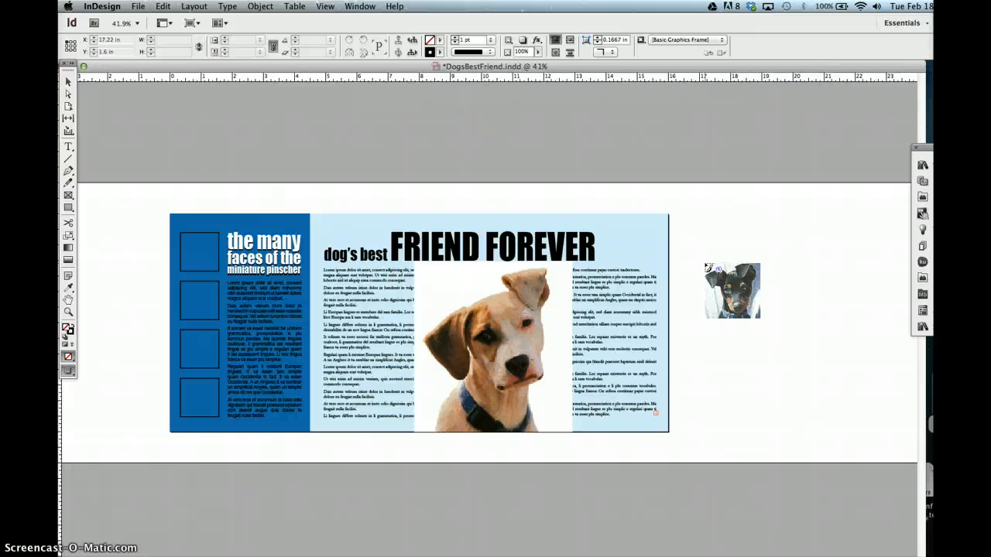
key(Right)
key(Right)
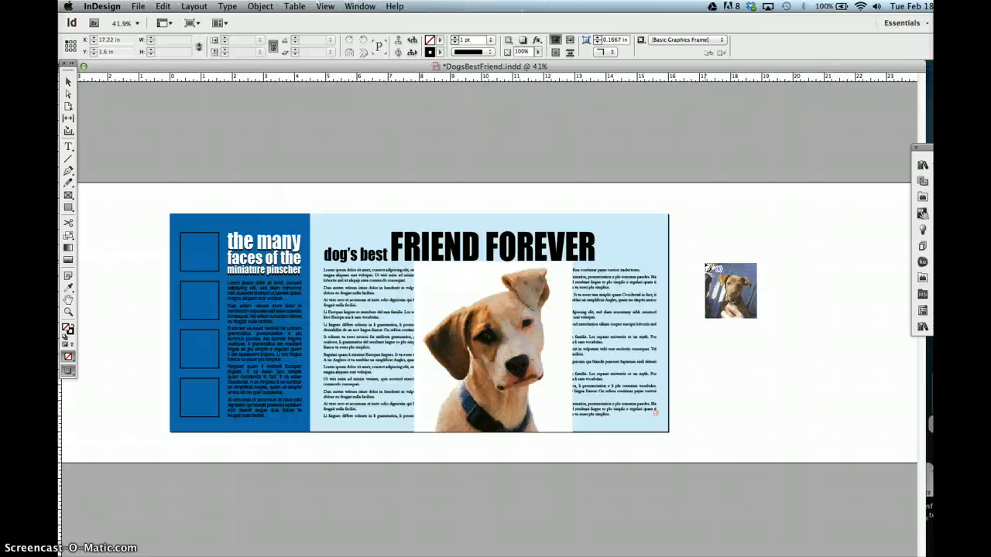
key(Right)
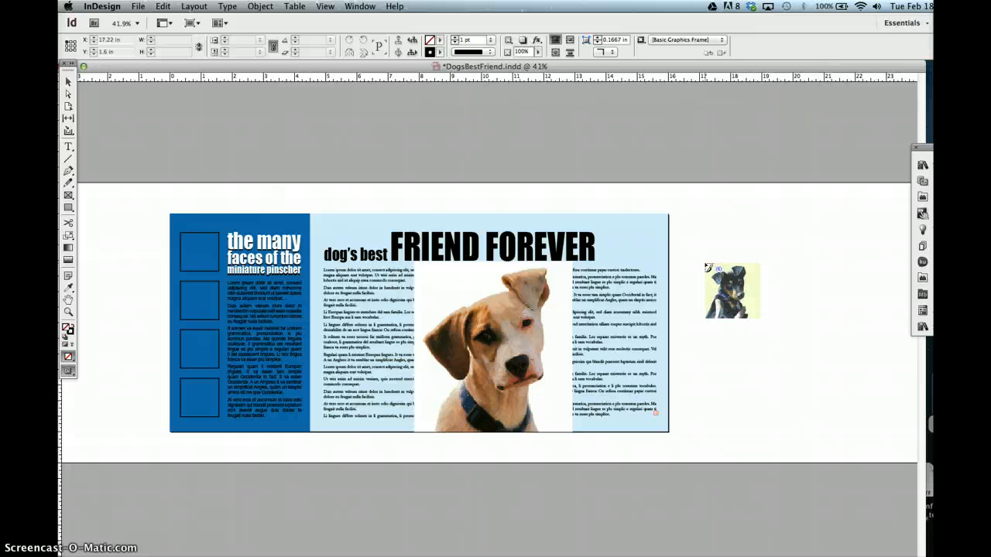
key(Right)
key(Right)
key(Right)
key(Right)
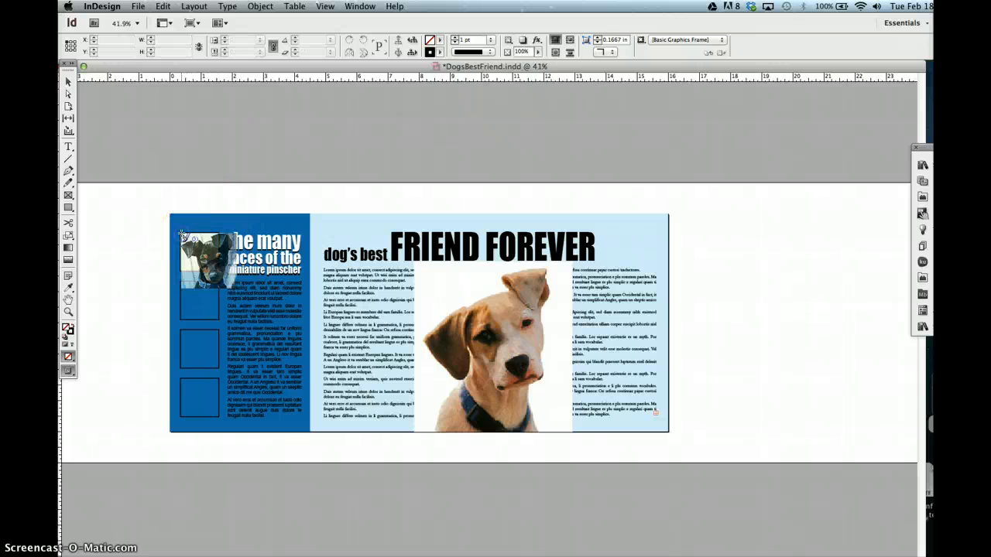
- Place Black 1 in the first empty sidebar frame, Black 2 in the third, Red 1 in the second and Red 2 in the fourth
click(190, 239)
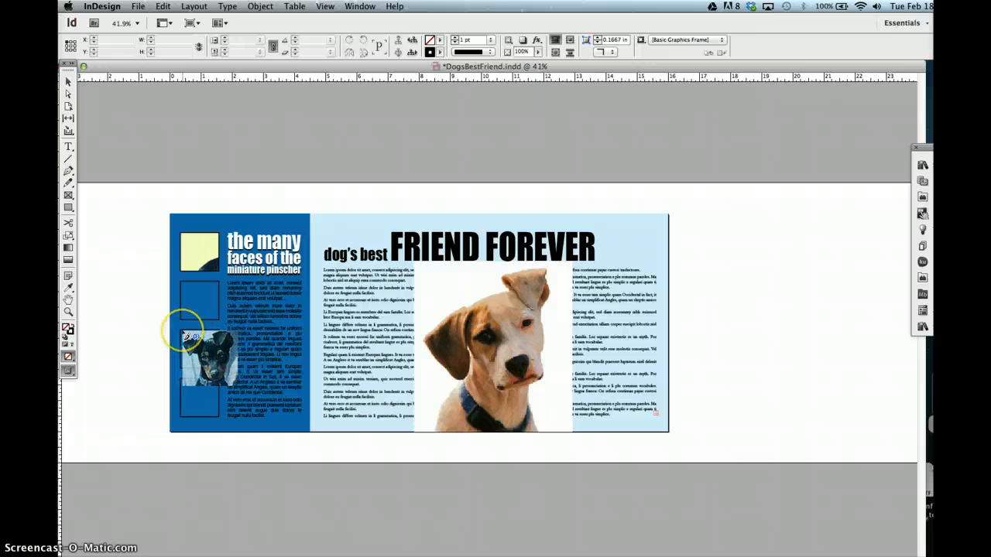
click(184, 333)
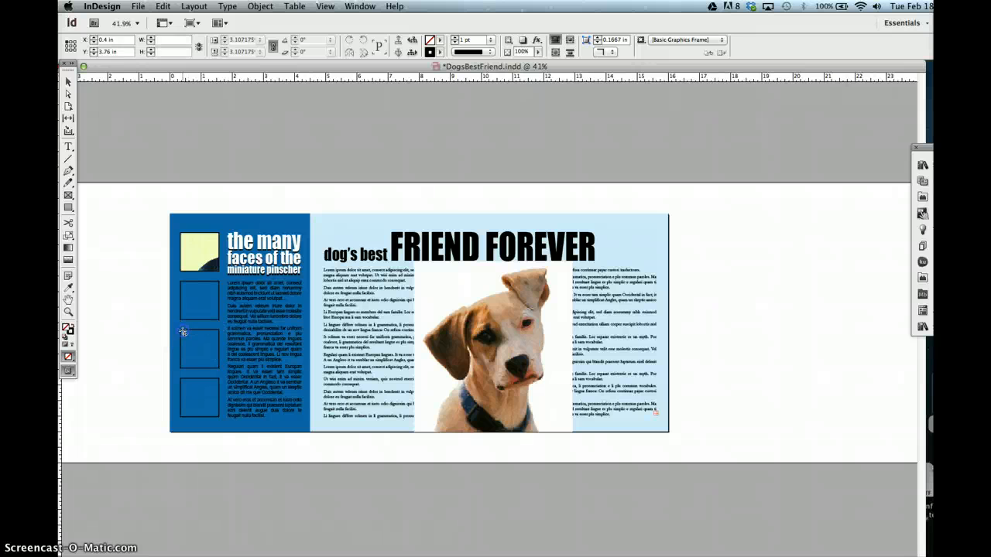
click(186, 288)
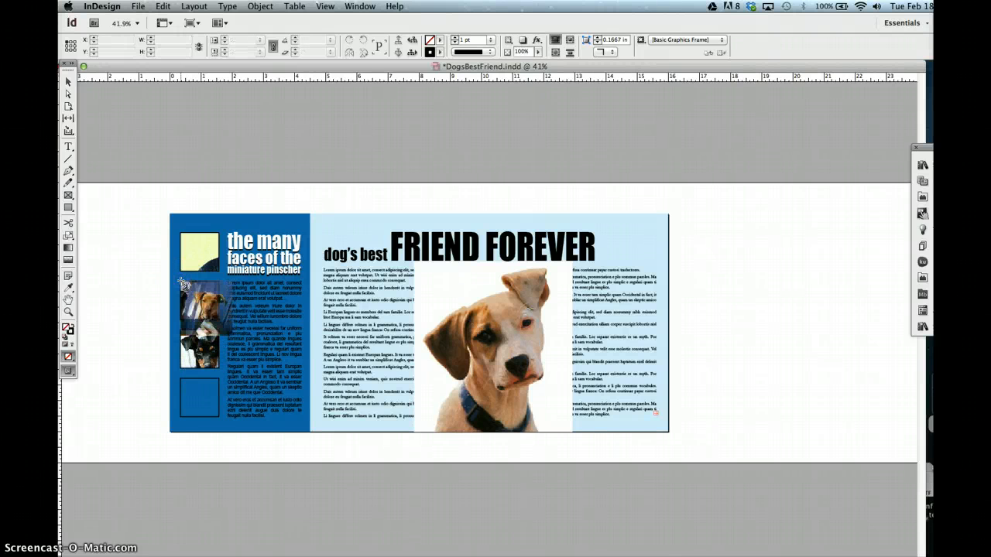
click(185, 382)
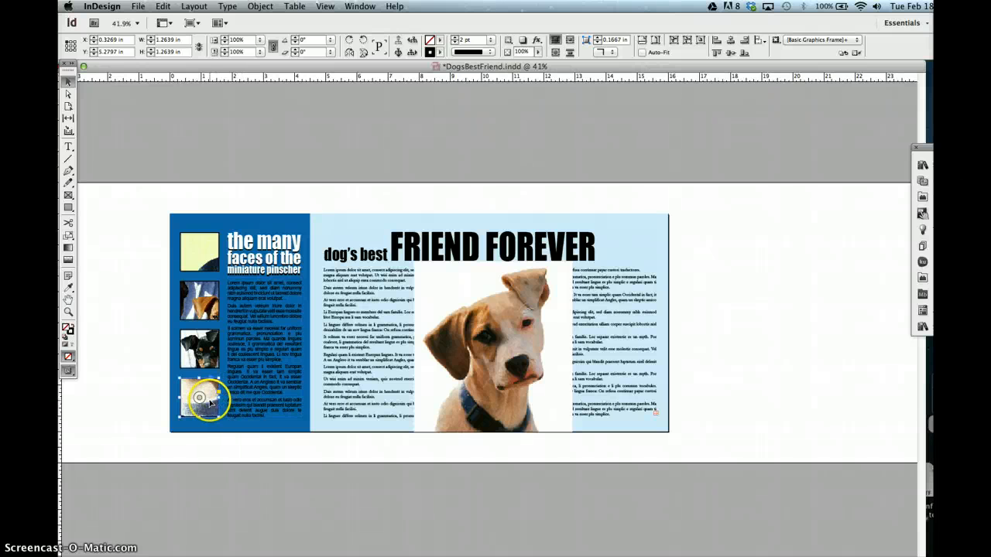
- Select all four sidebar photo frames and apply Fill Frame Proportionally to them
shift+click(202, 350)
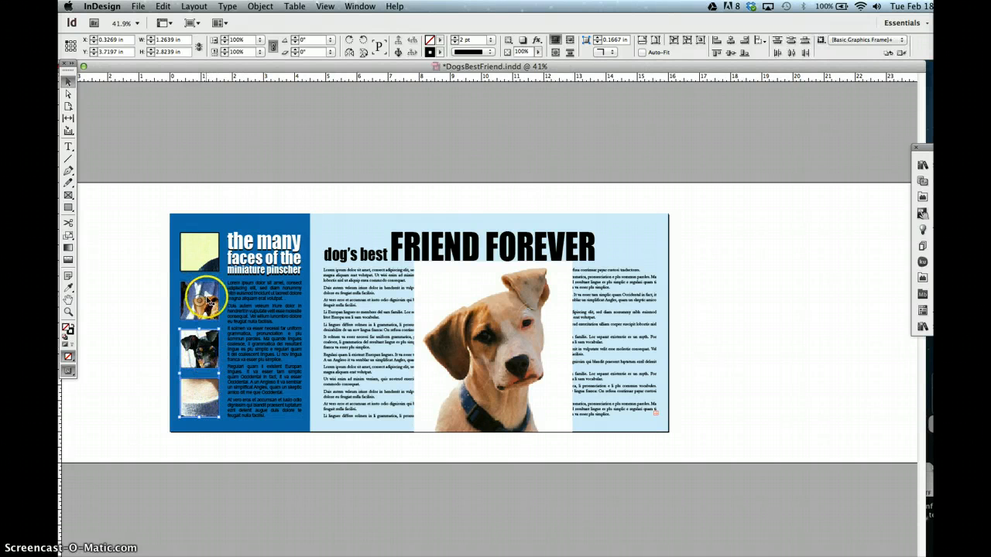
shift+click(205, 255)
click(260, 6)
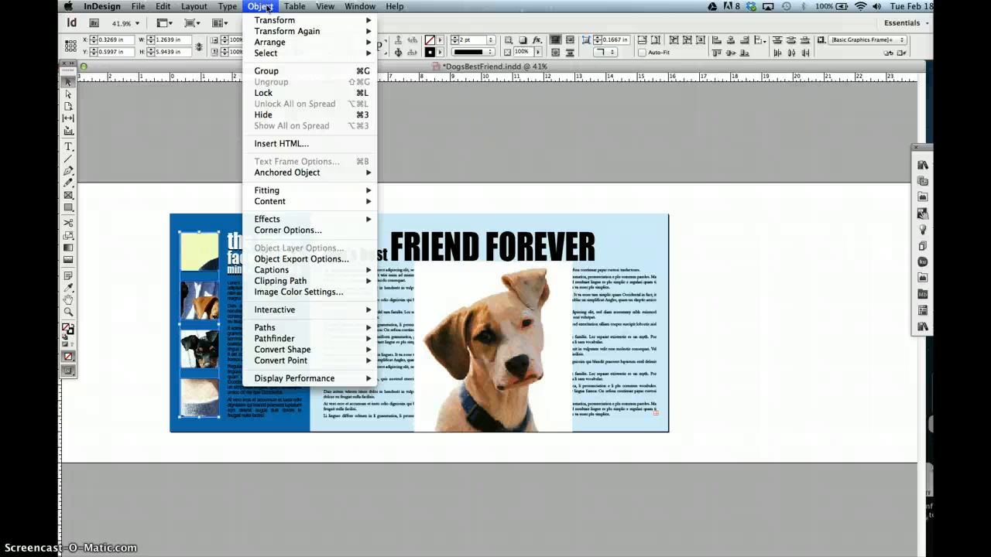
mouse_move(310, 193)
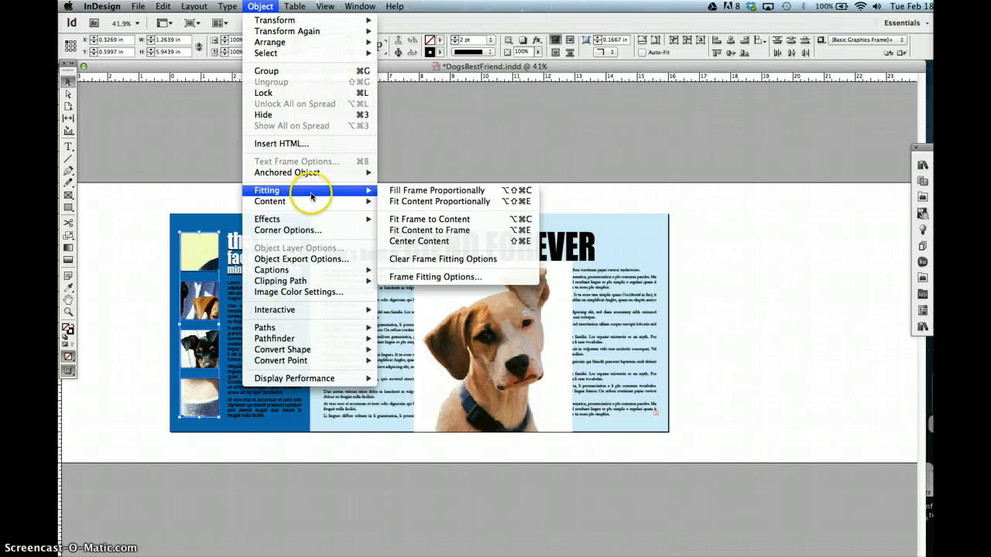
click(418, 192)
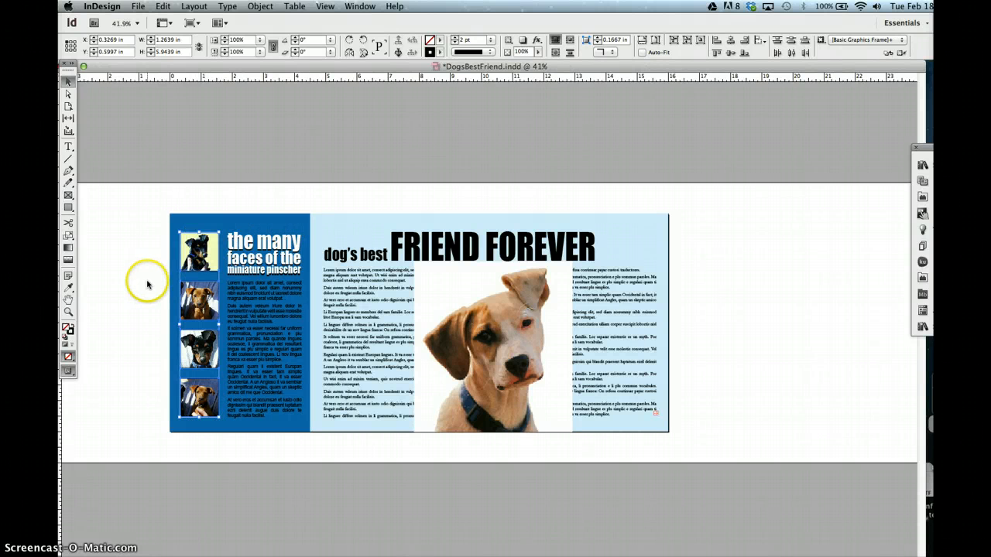
- Deselect the photo frames and save the DogsBestFriend.indd document
click(132, 344)
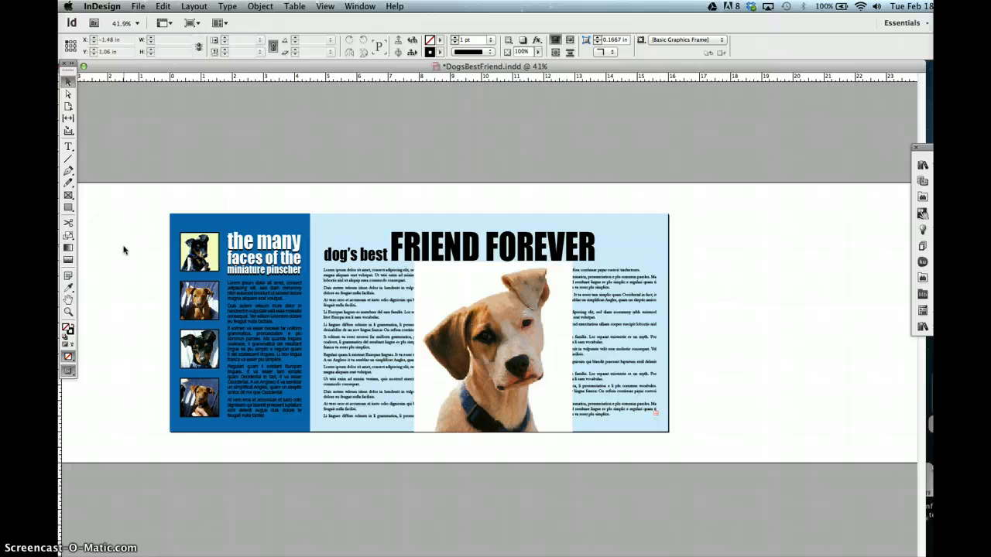
key(super+s)
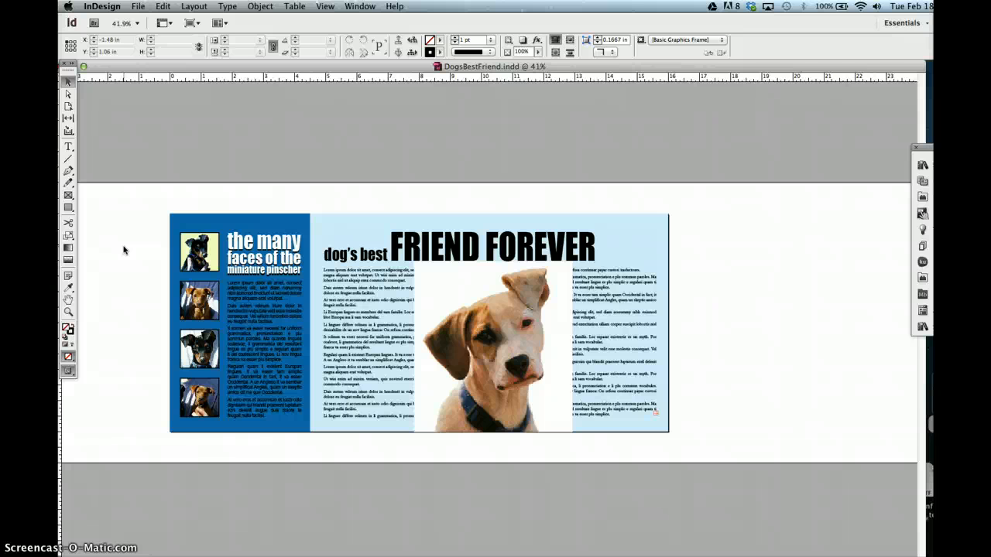
click(153, 319)
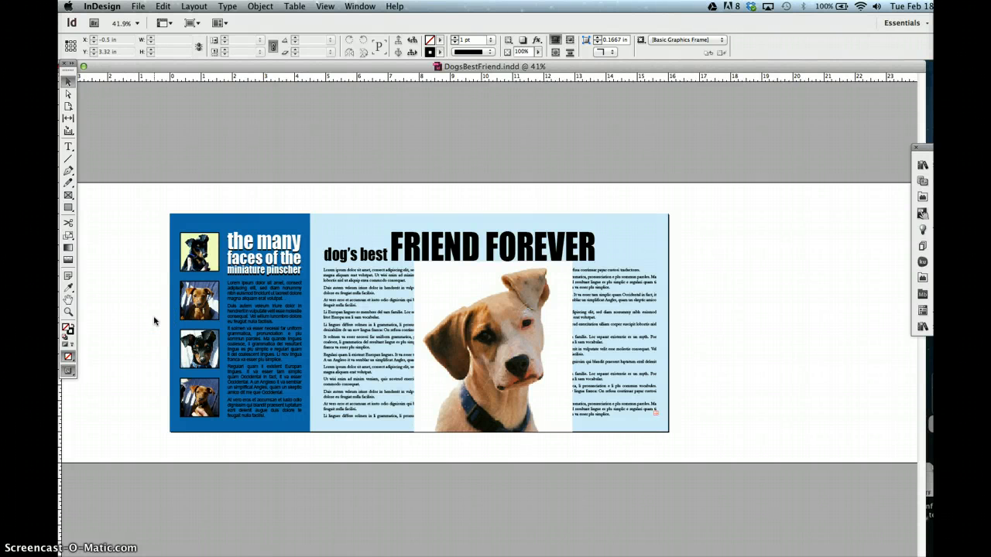